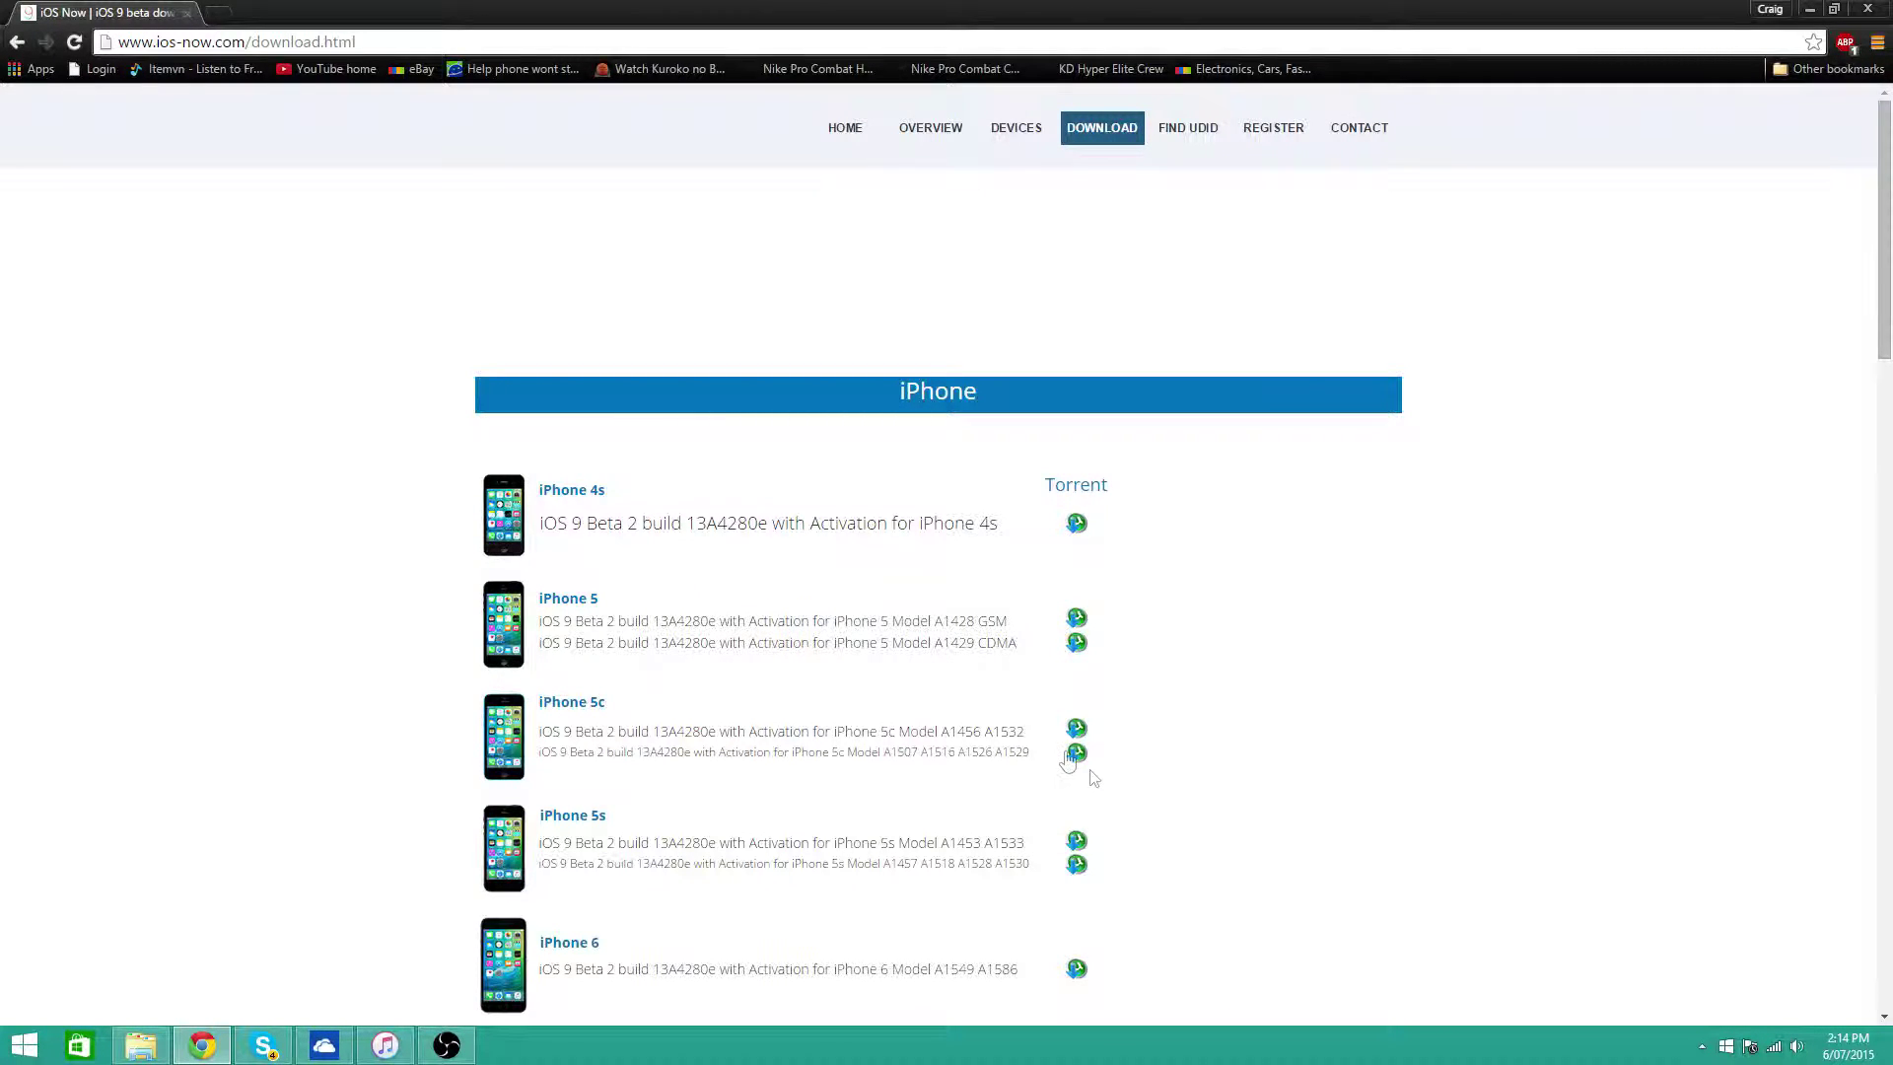
Examine the download page's web address and its list of iOS 9 Beta 2 files for iPhone and iPad models.
scroll(1134, 690, "down", 3)
scroll(1070, 858, "up", 3)
left_click_drag(375, 43, 73, 8)
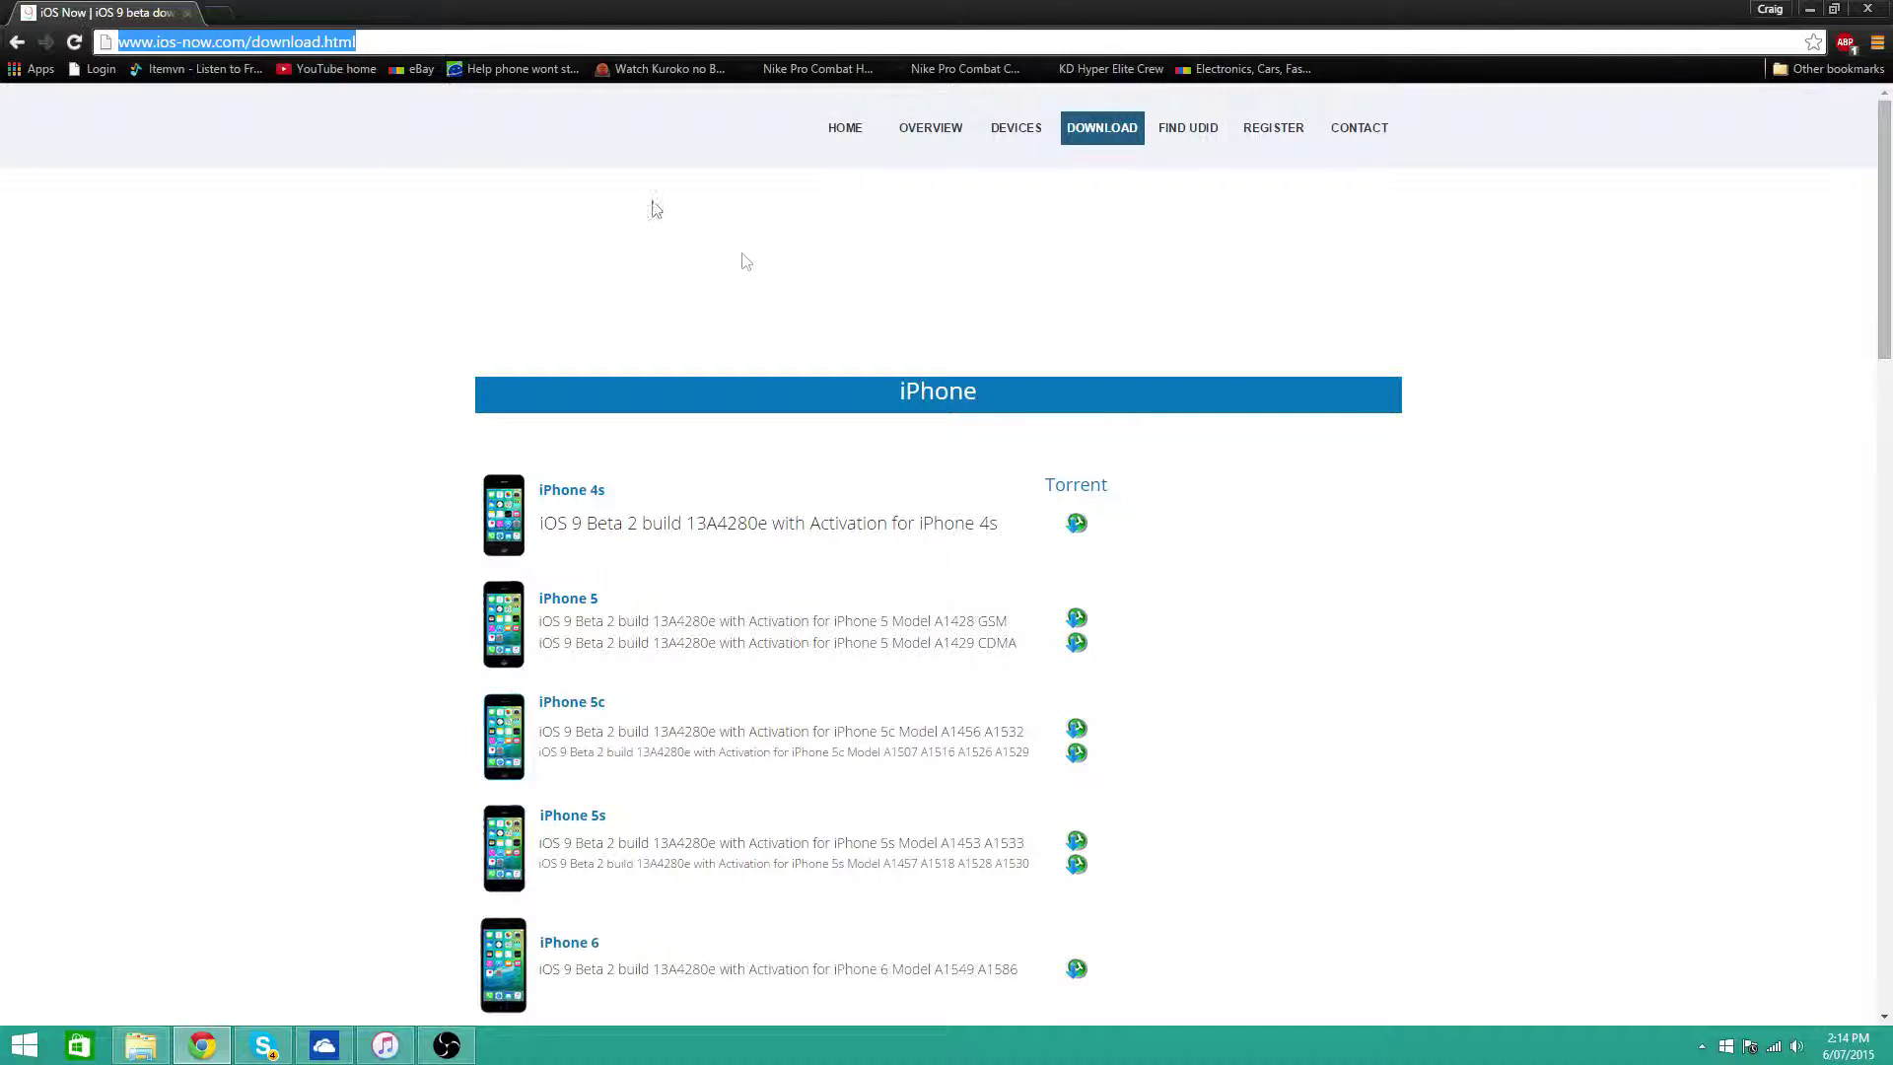
scroll(1286, 858, "down", 4)
scroll(1167, 947, "up", 4)
scroll(794, 779, "down", 10)
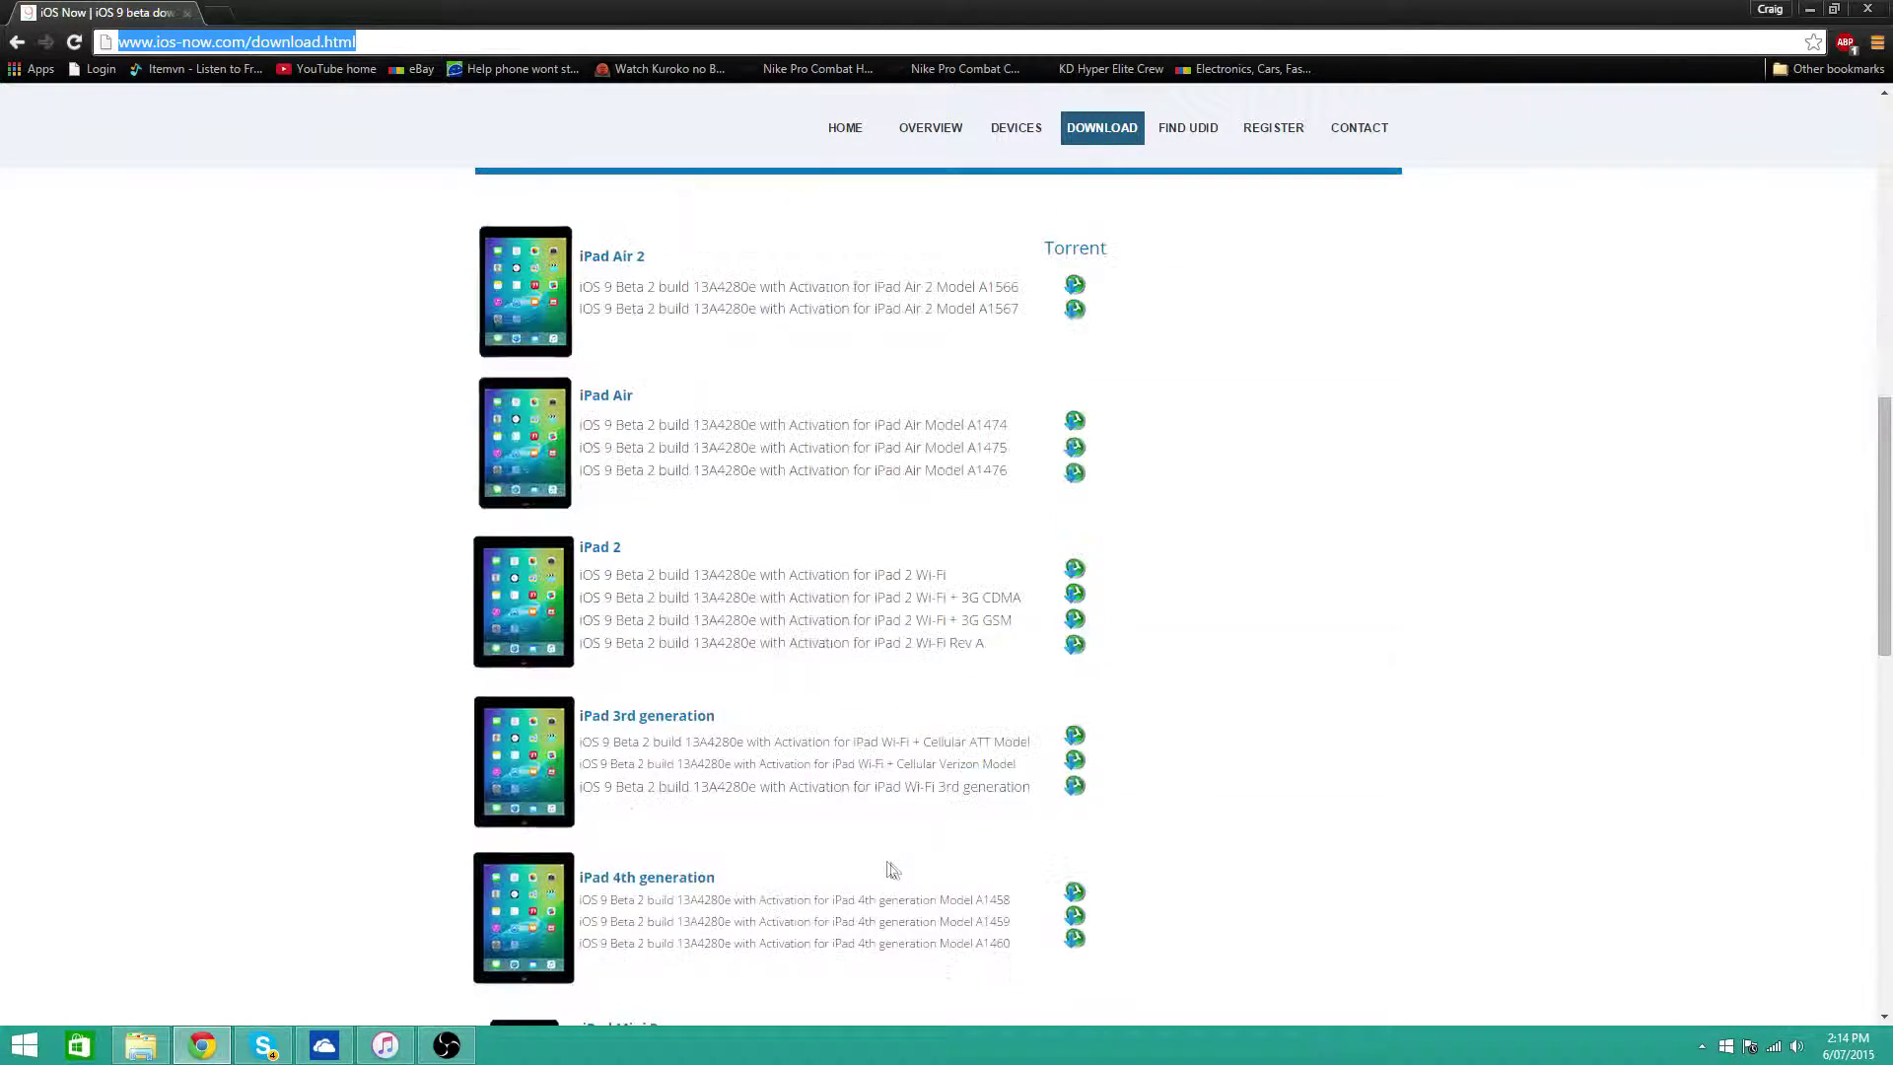
scroll(954, 947, "up", 10)
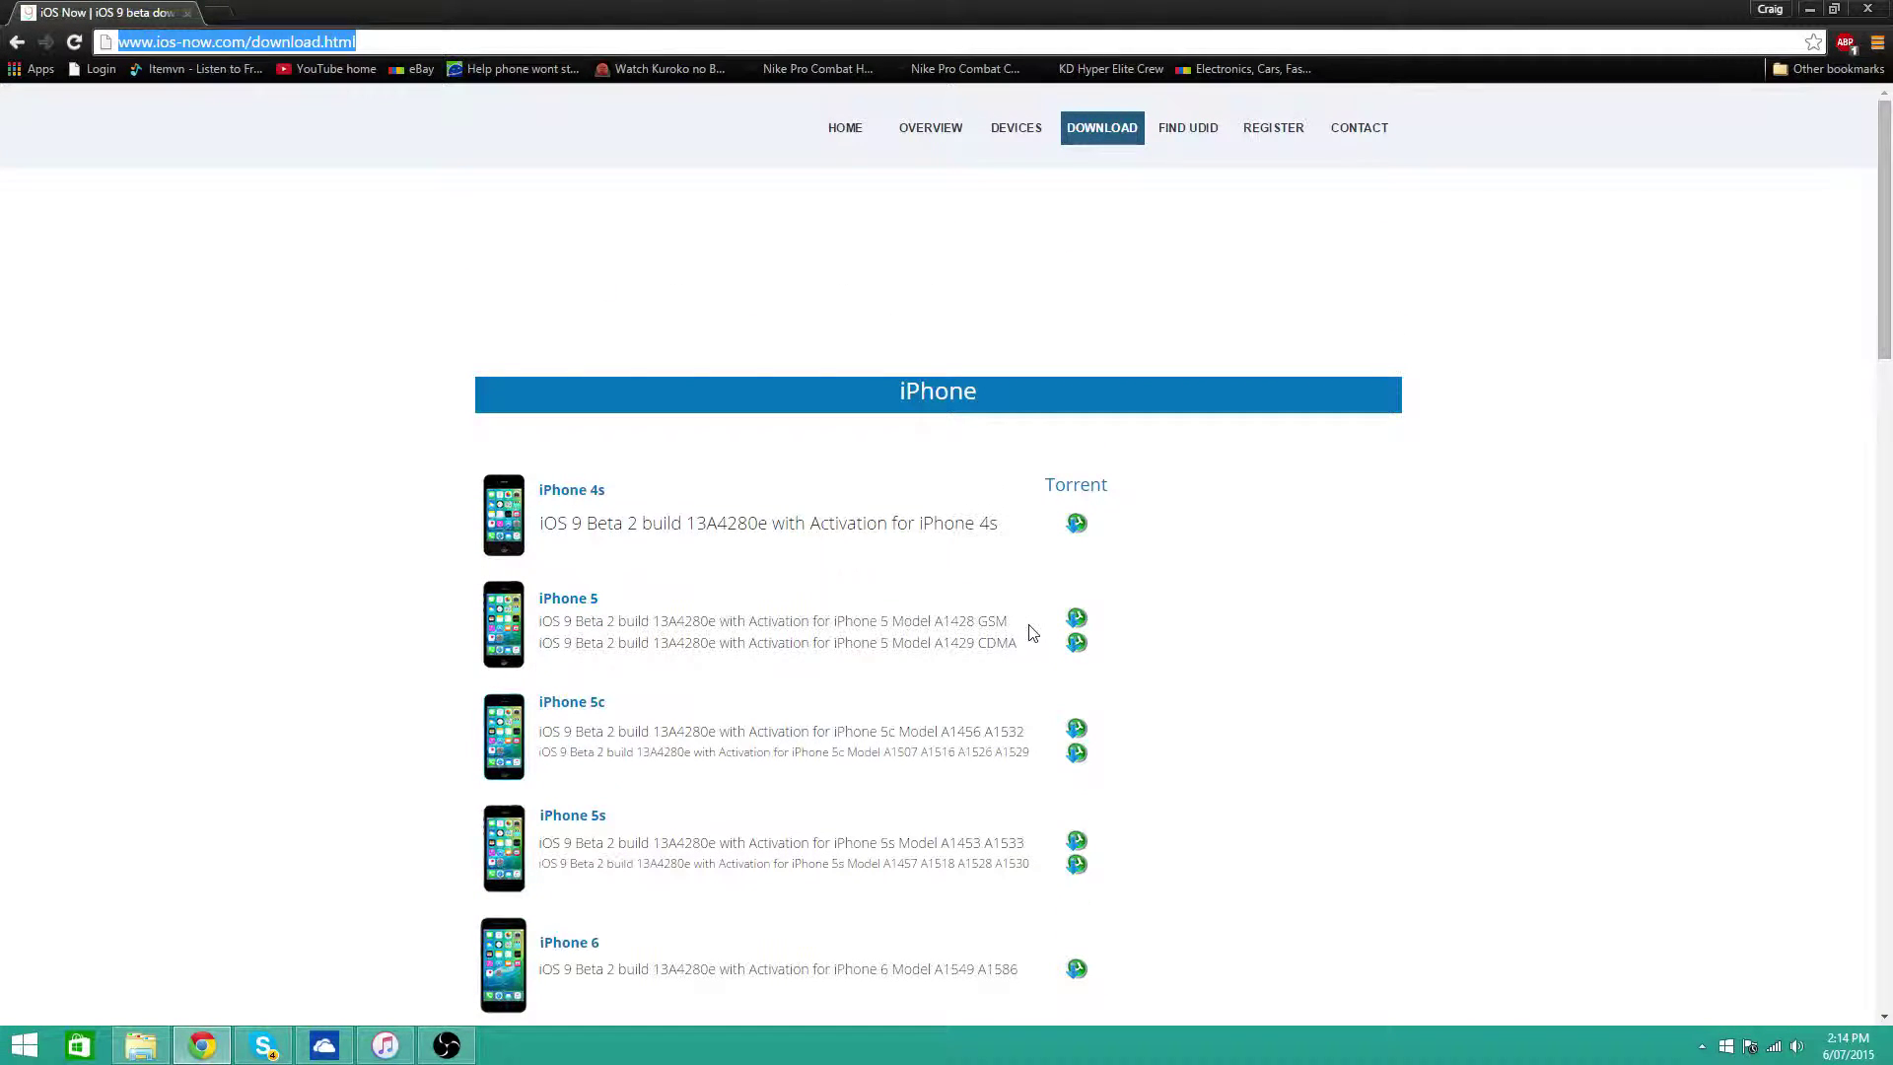
Download the iOS 9 Beta 2 torrent archive for iPhone 5 Model A1428 GSM and show it in its folder.
left_click_drag(1032, 632, 932, 623)
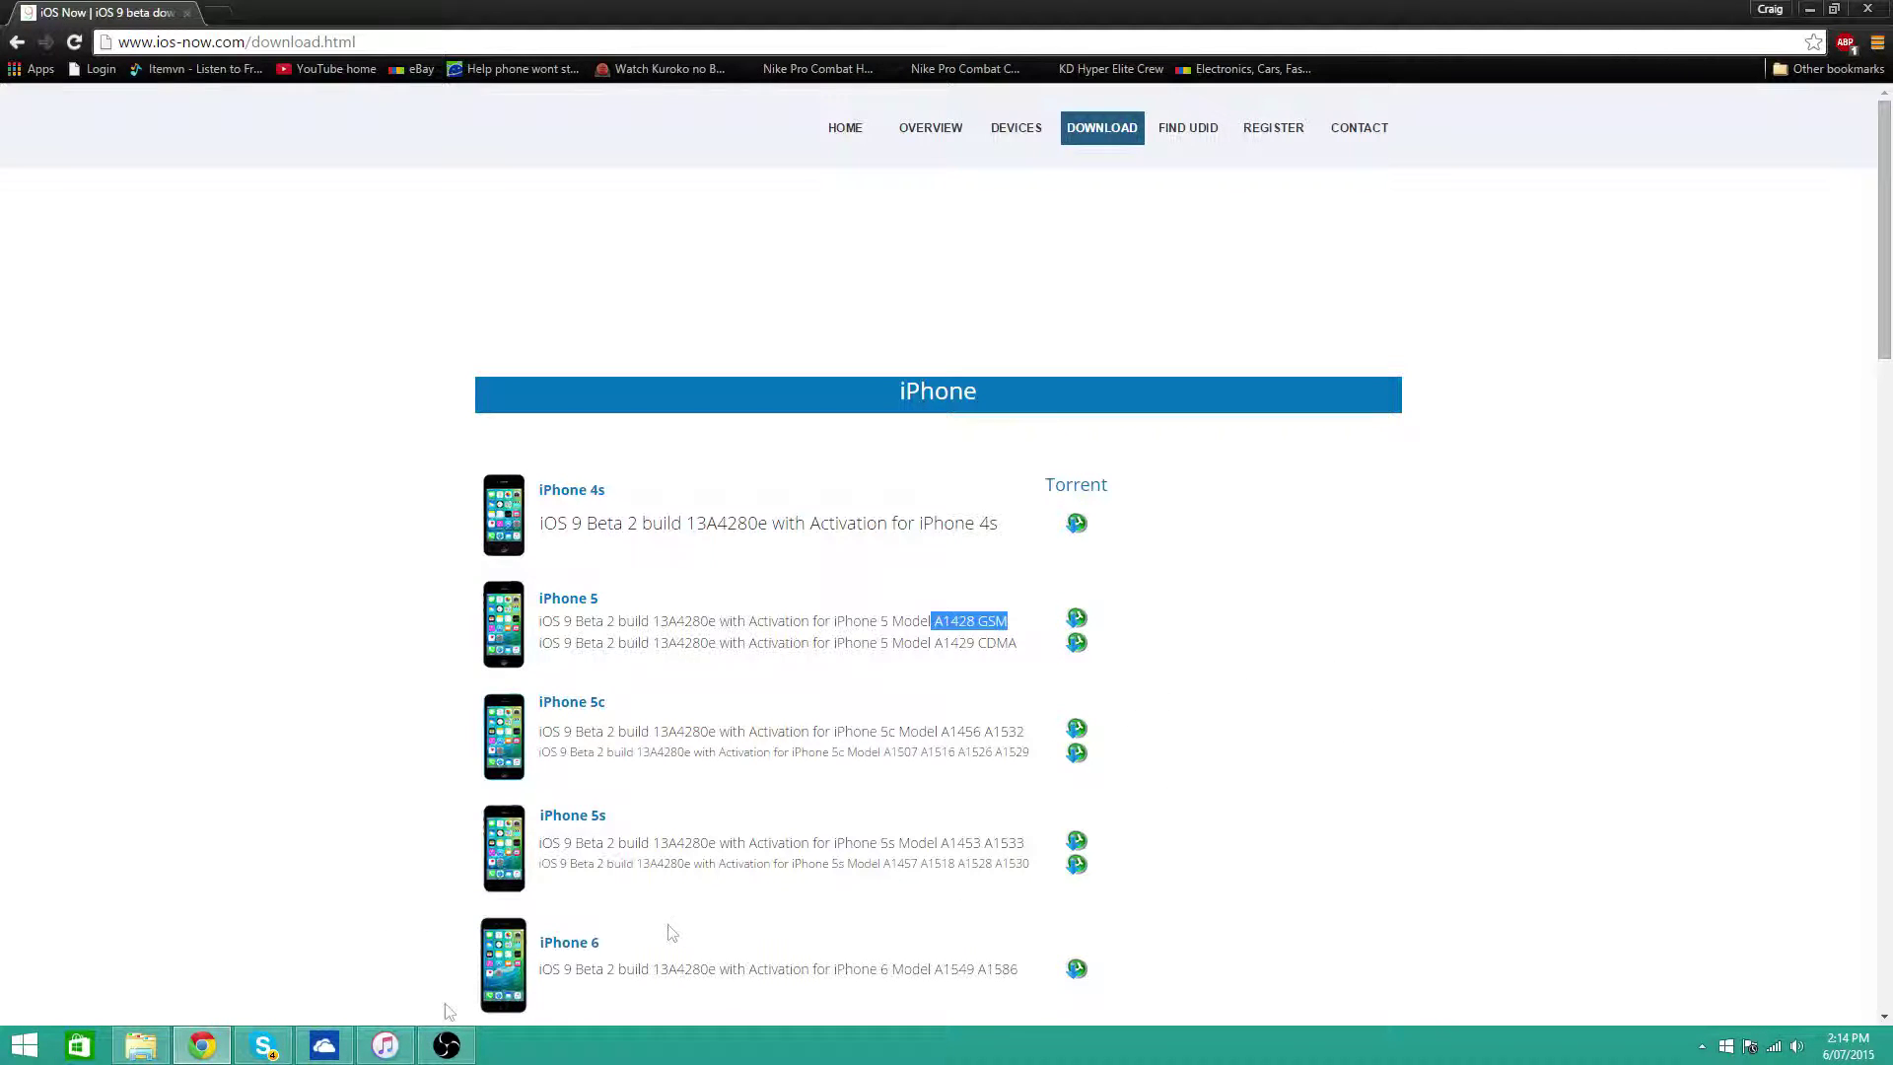
left_click(1076, 619)
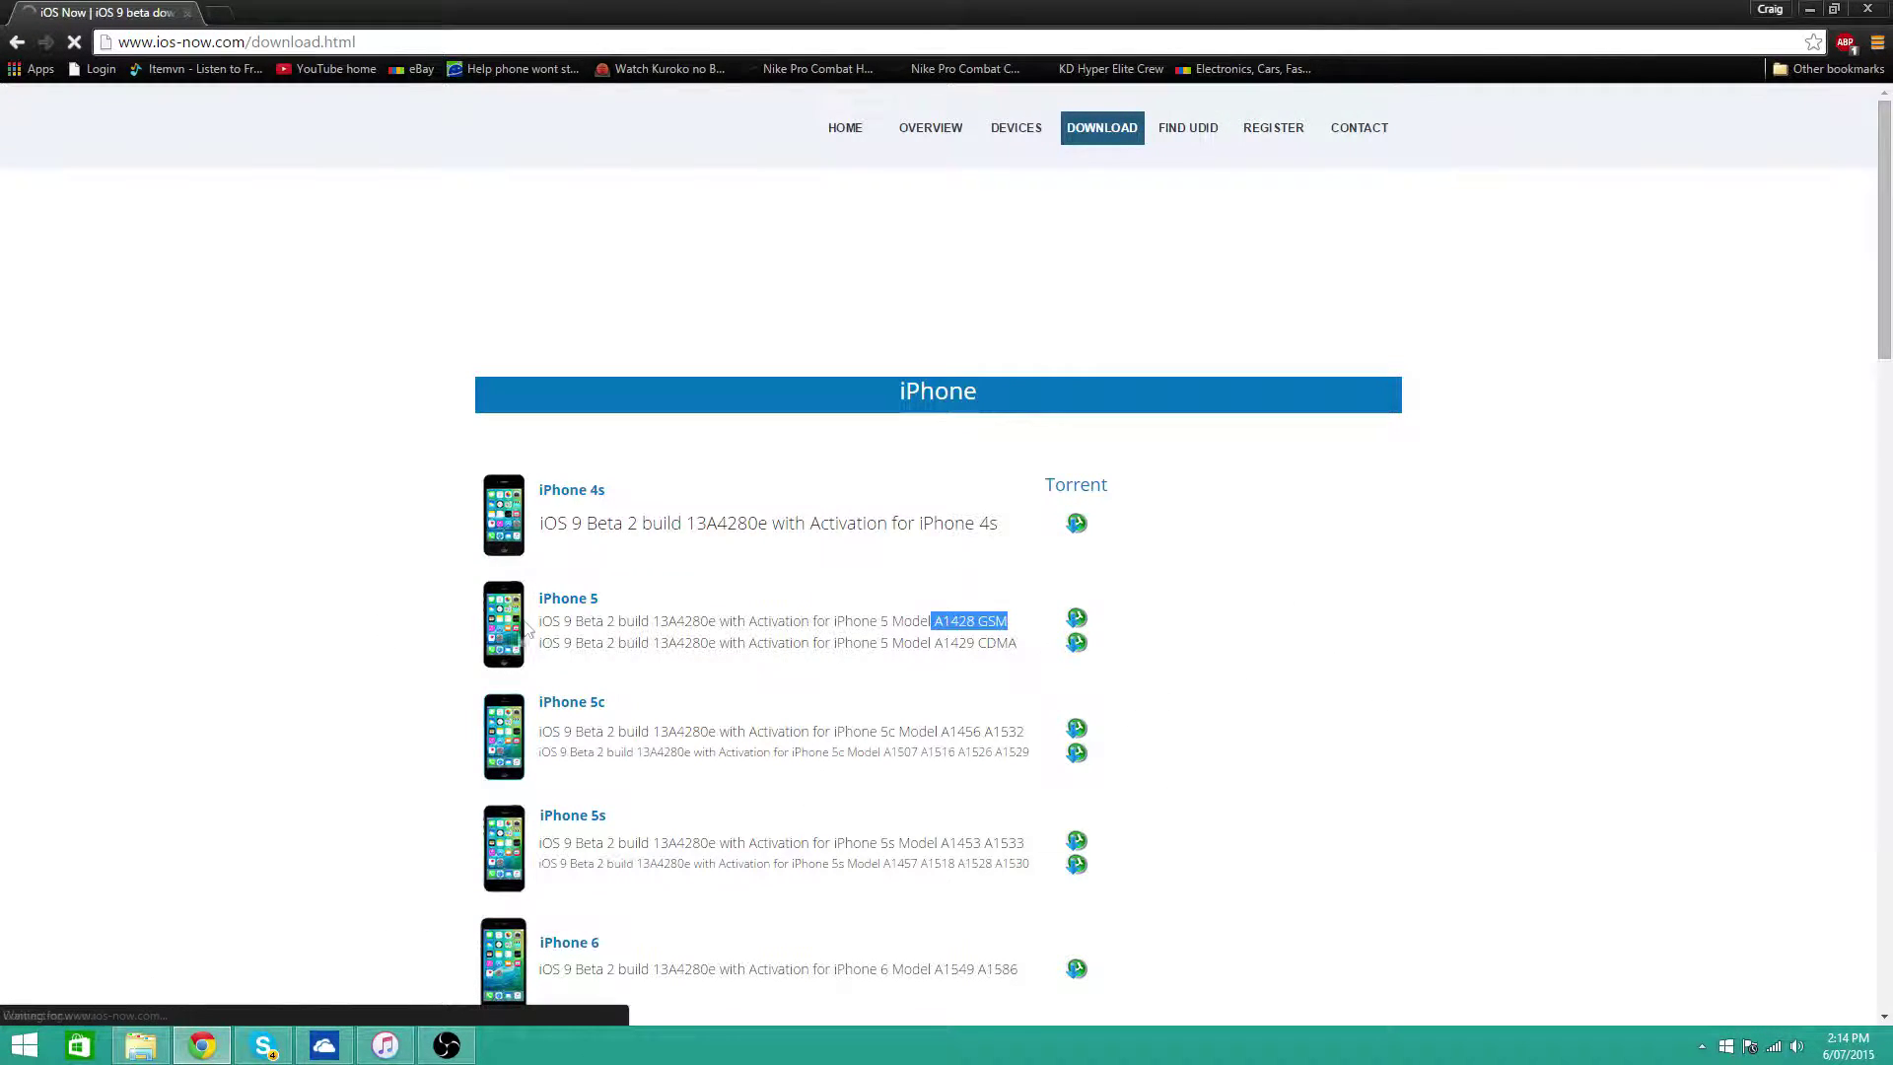
left_click(197, 1002)
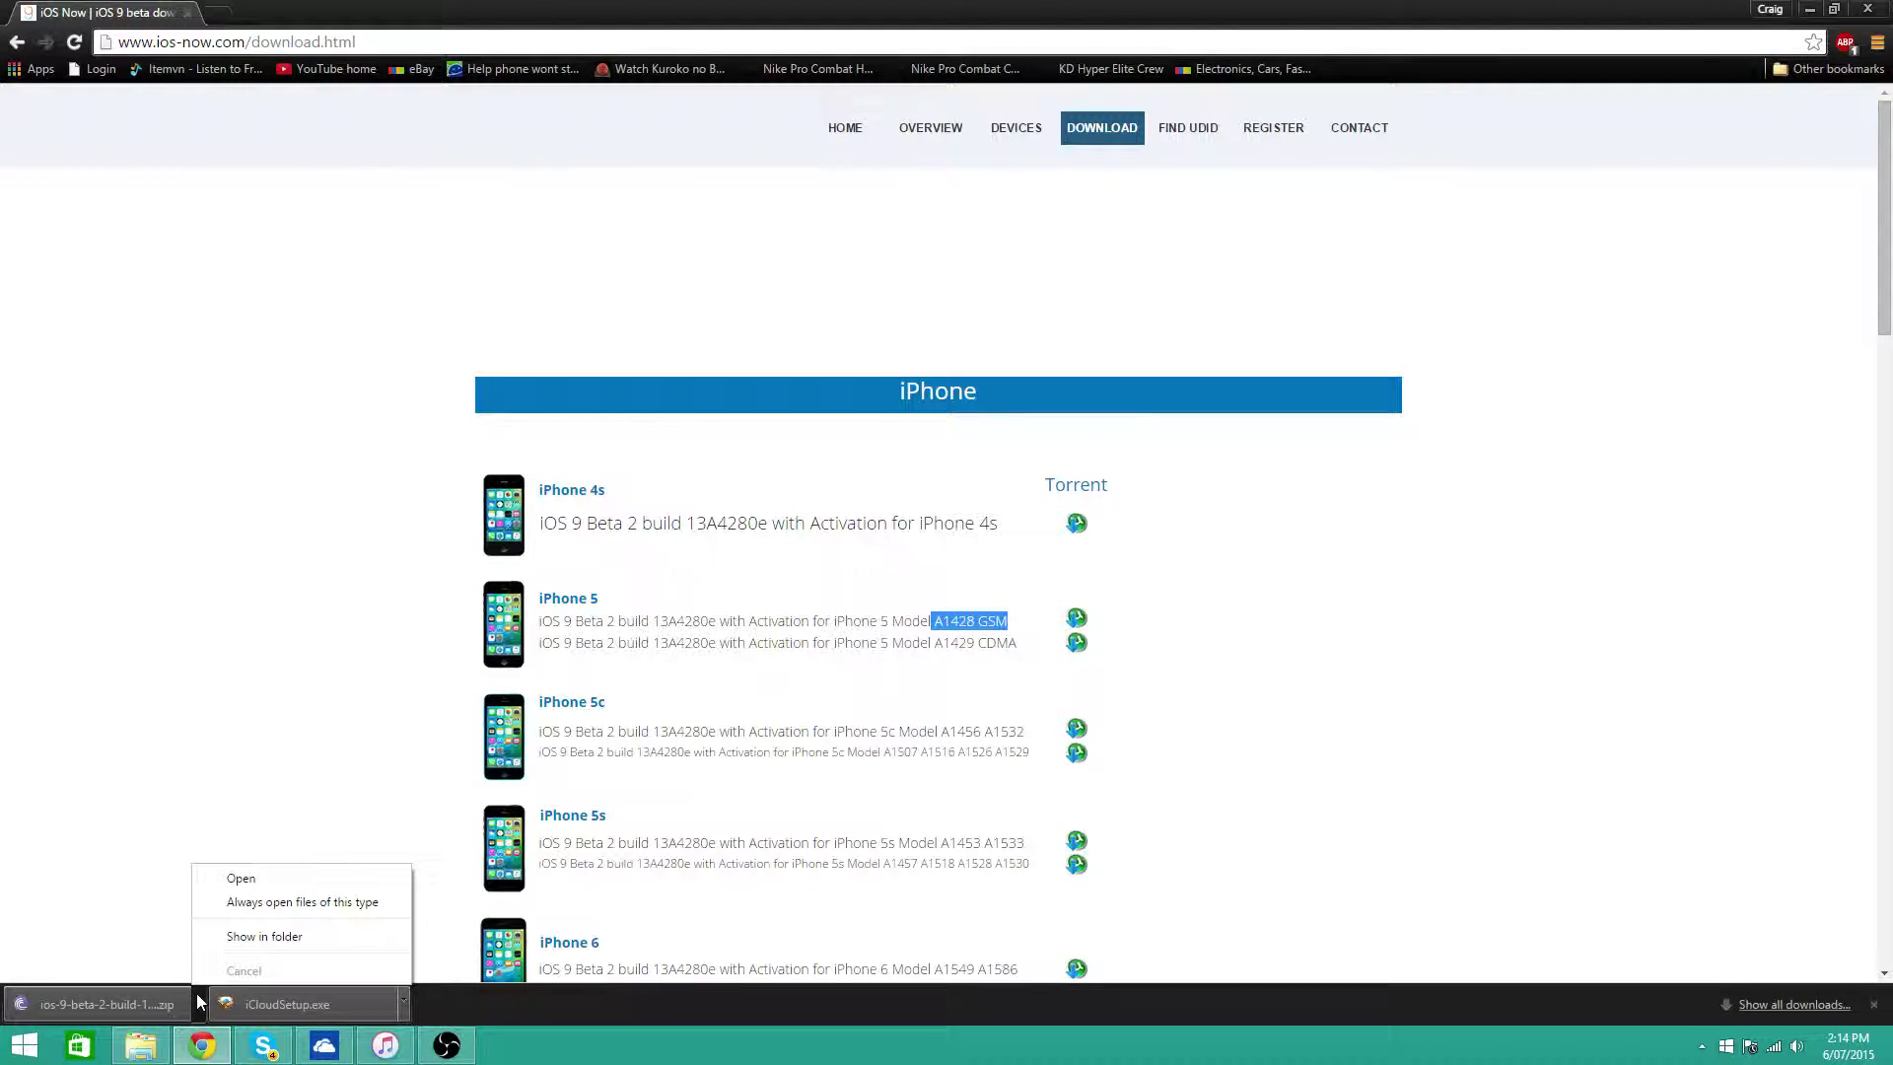
left_click(262, 936)
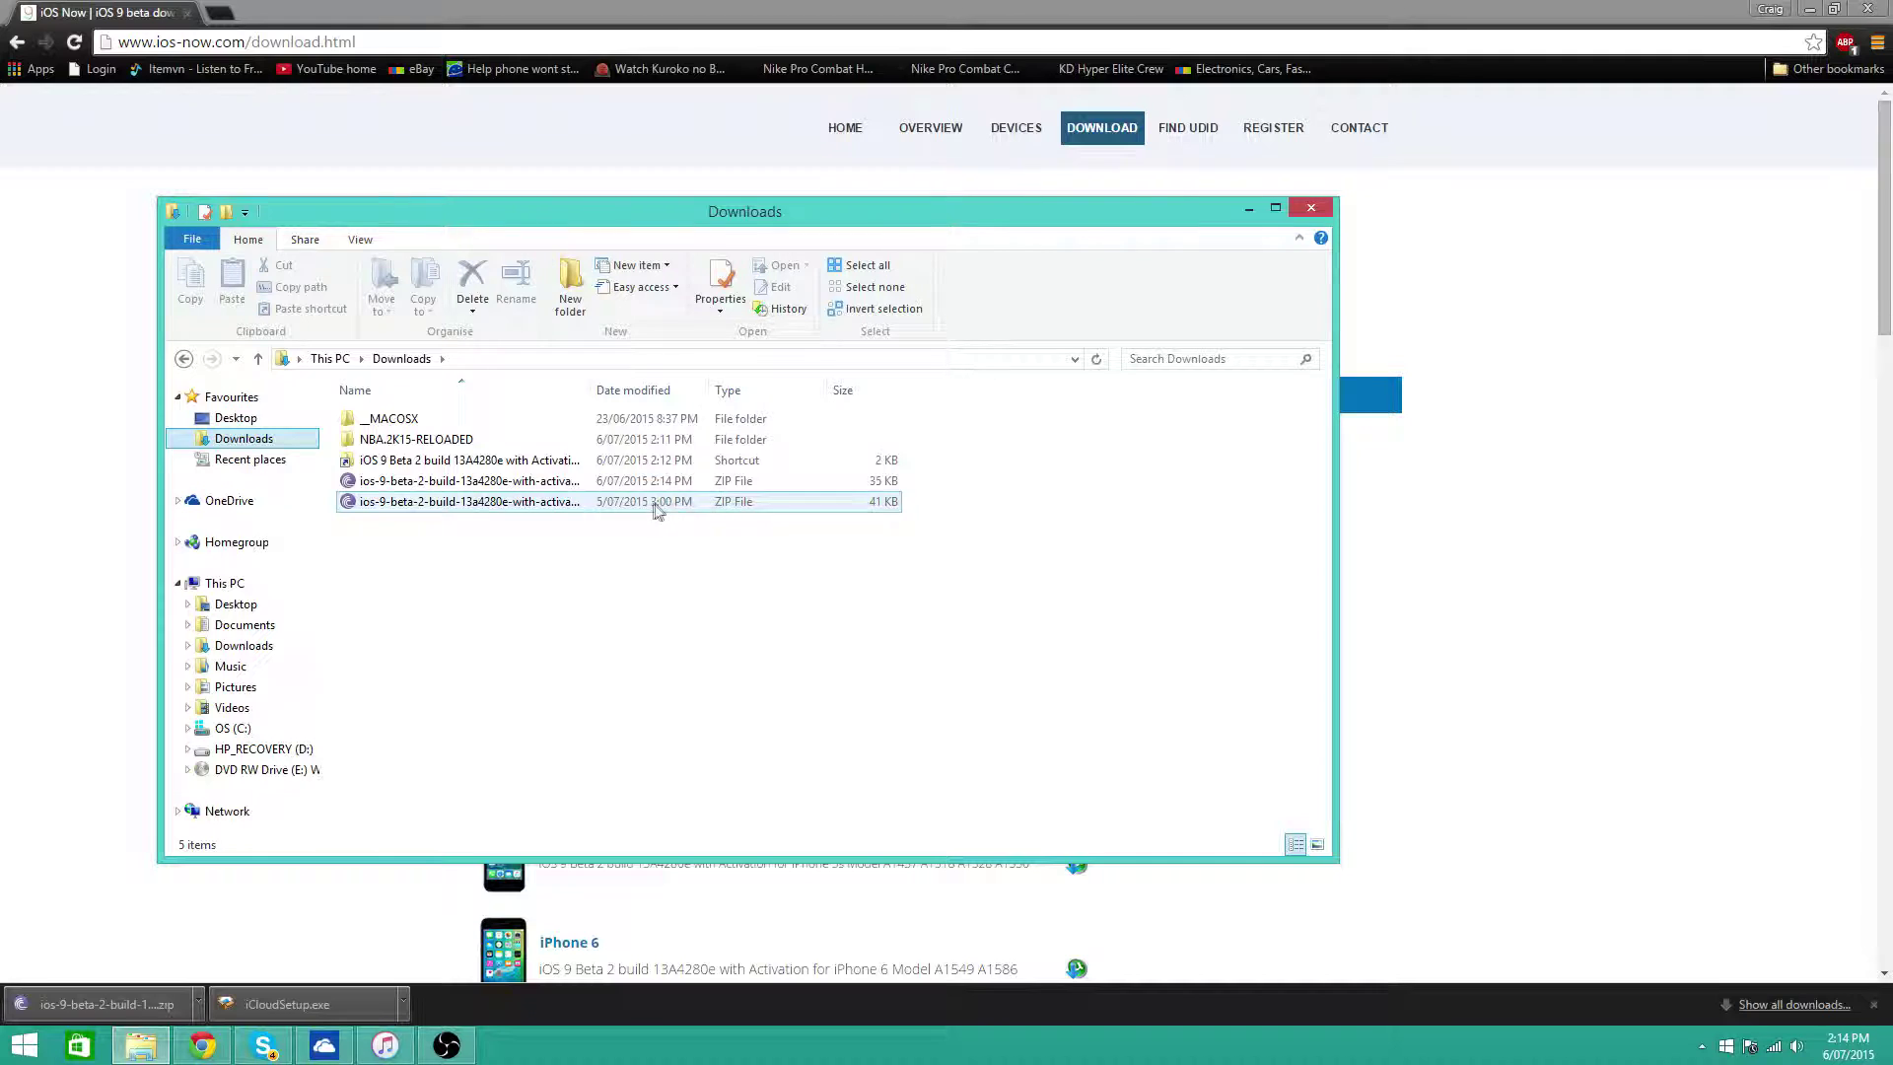
Delete the newly downloaded iOS 9 Beta 2 archive and reopen the Downloads folder from the browser's download entry.
left_click_drag(670, 503, 742, 506)
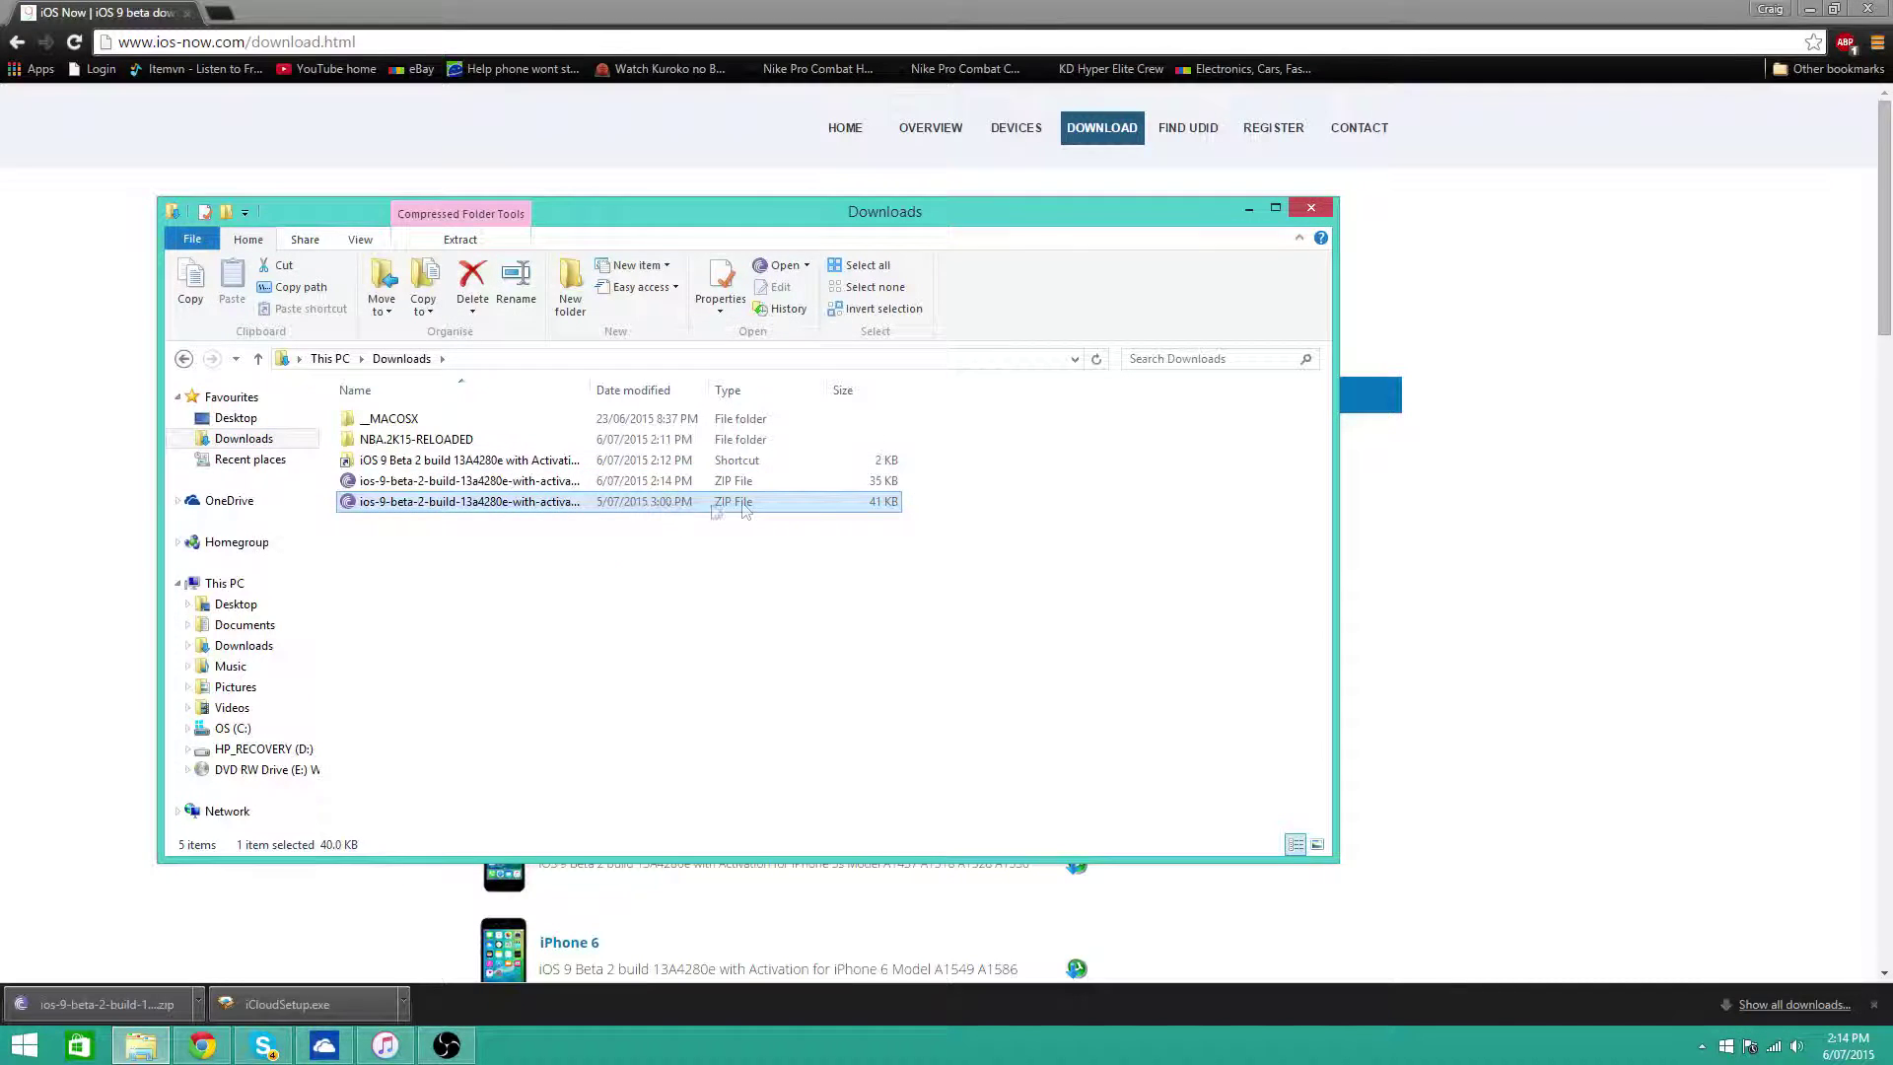
left_click(884, 487)
left_click(198, 1003)
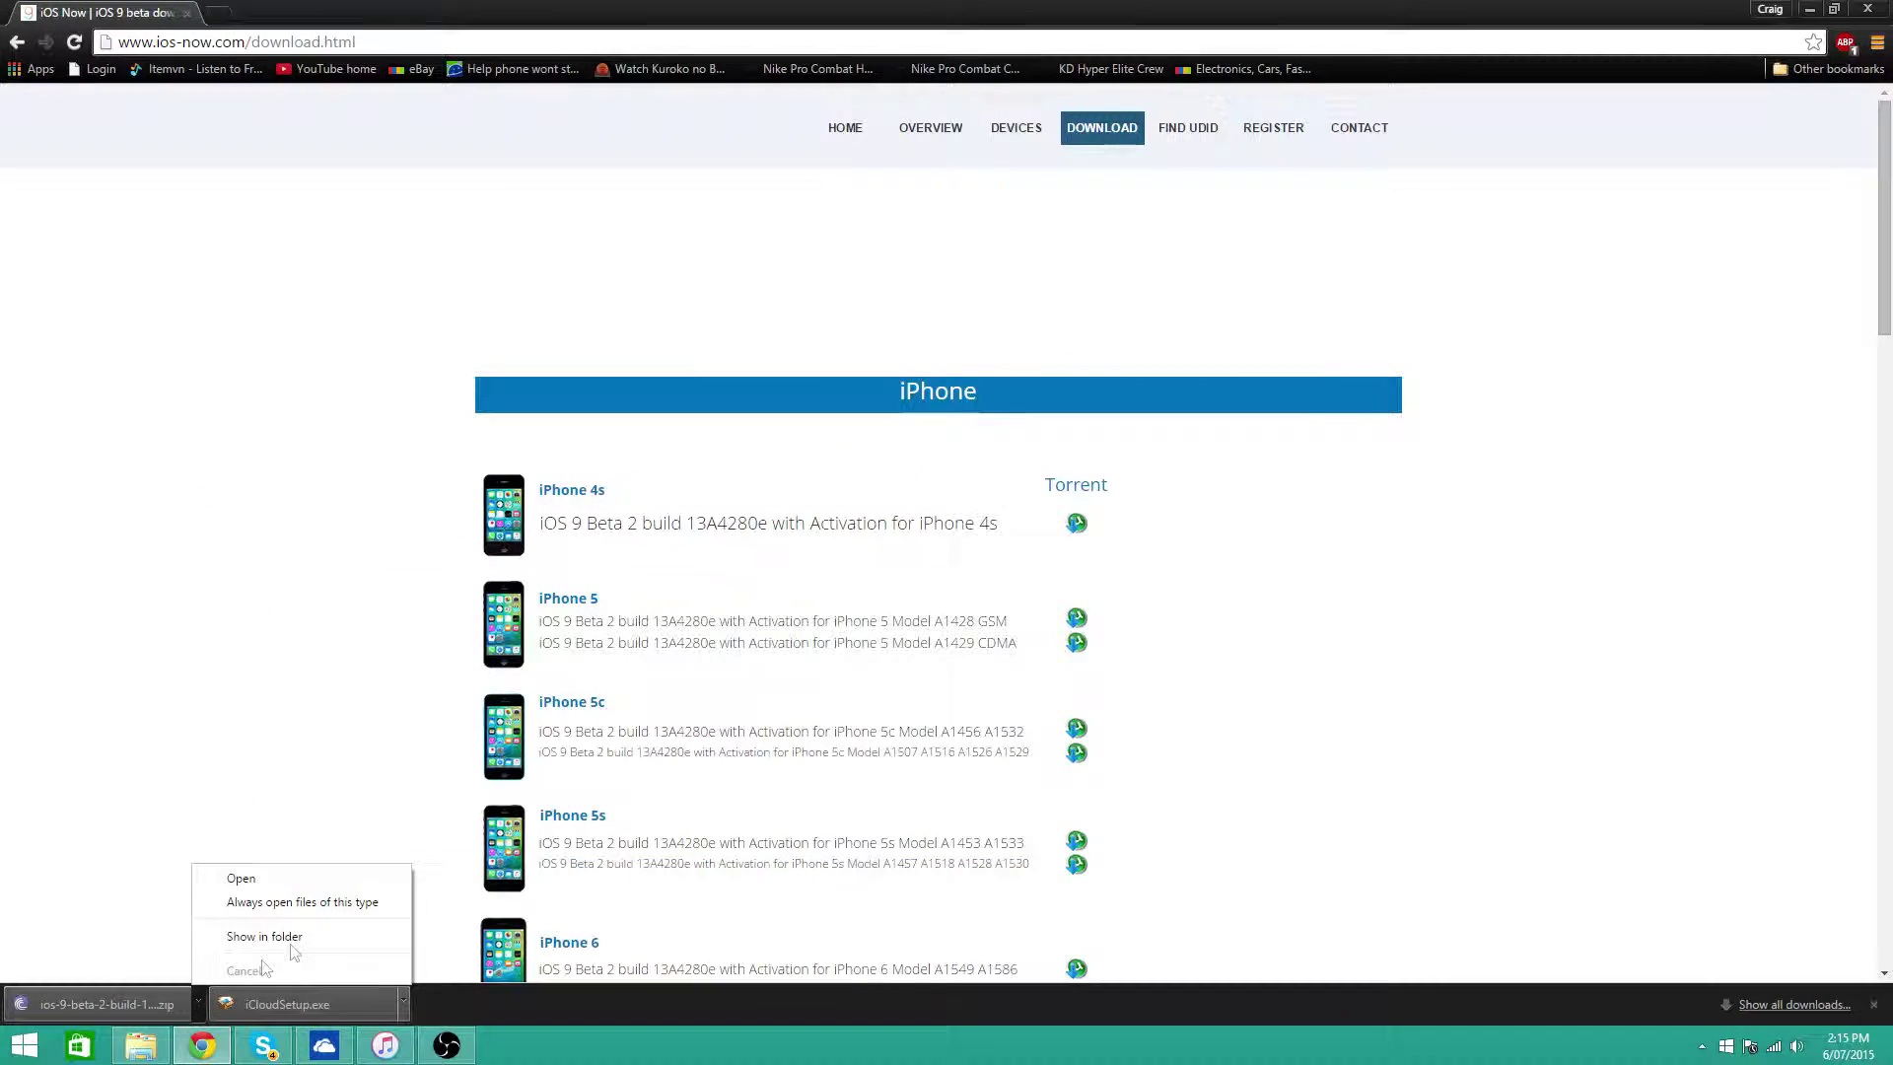
left_click(247, 937)
key("Delete")
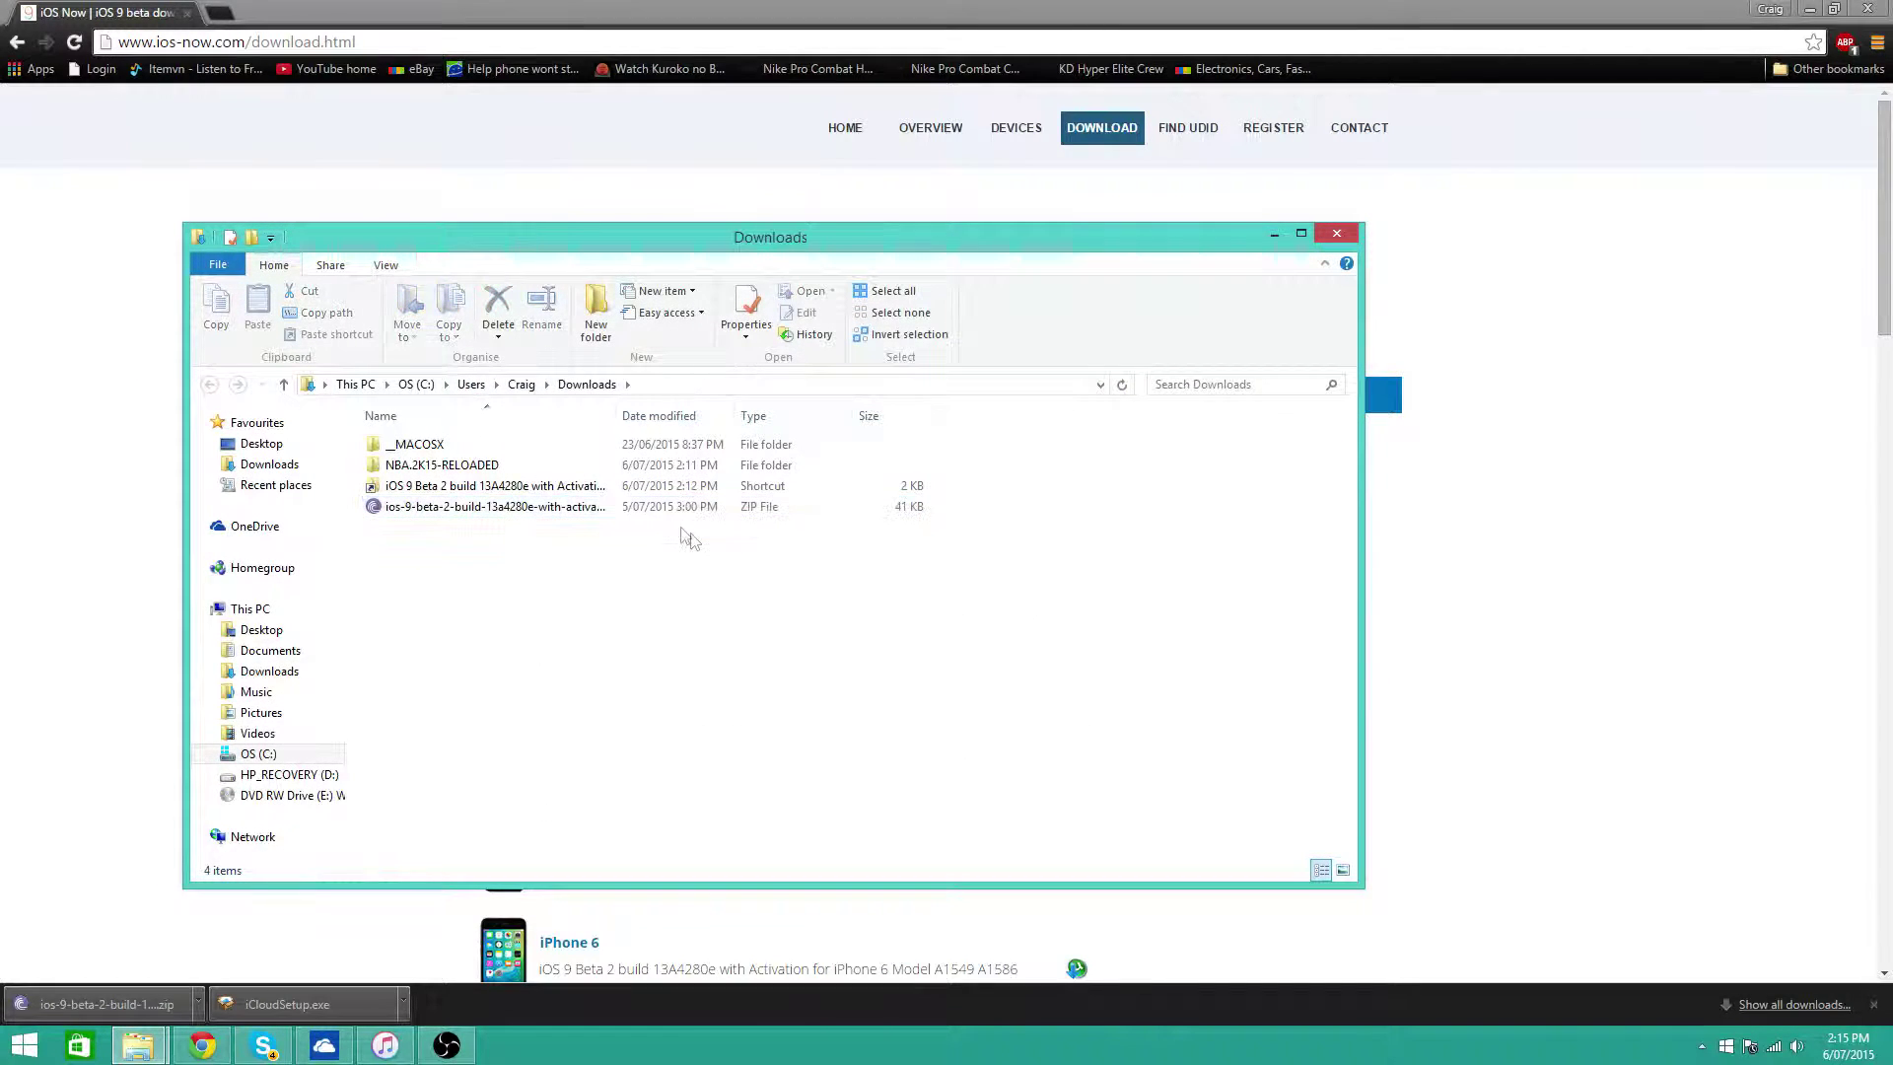
Try to extract the iOS 9 beta 2 iPhone 6 torrent archive directly into the Downloads folder.
left_click_drag(639, 645, 879, 592)
left_click(887, 509)
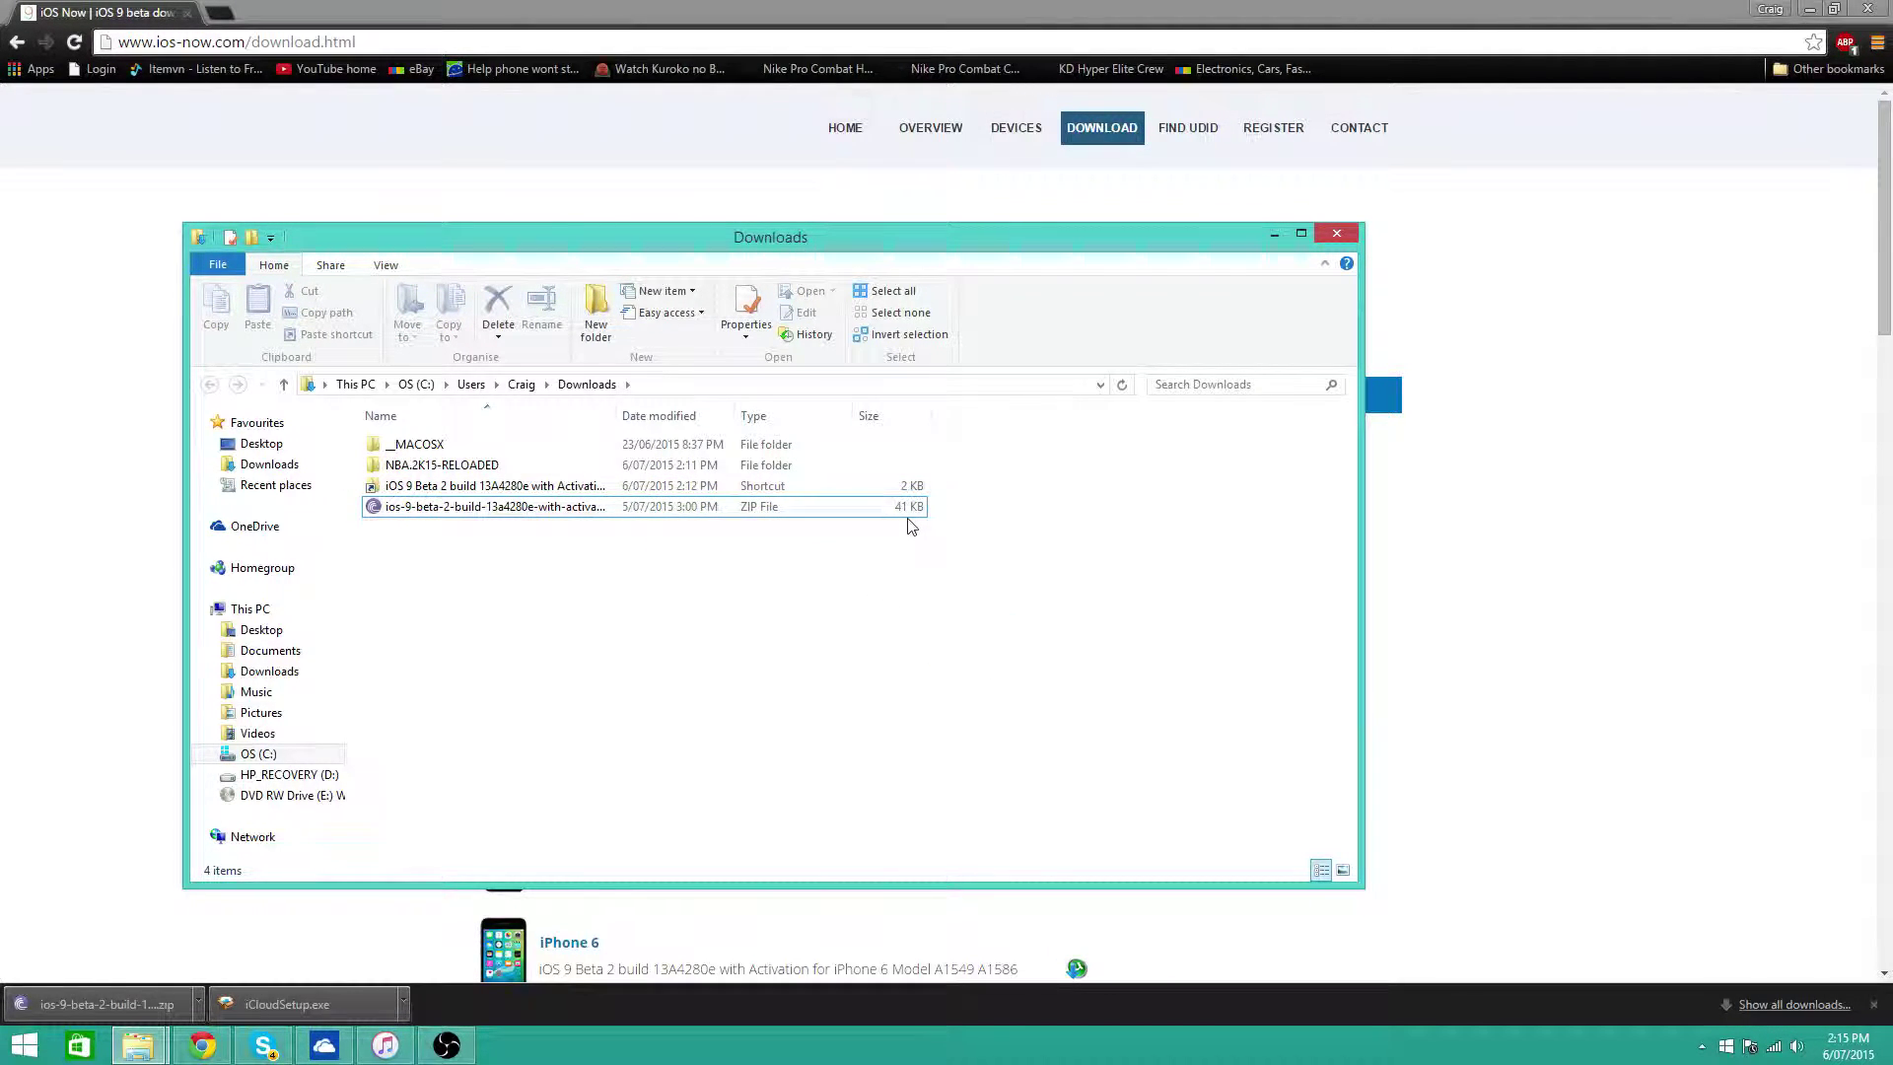
right_click(917, 509)
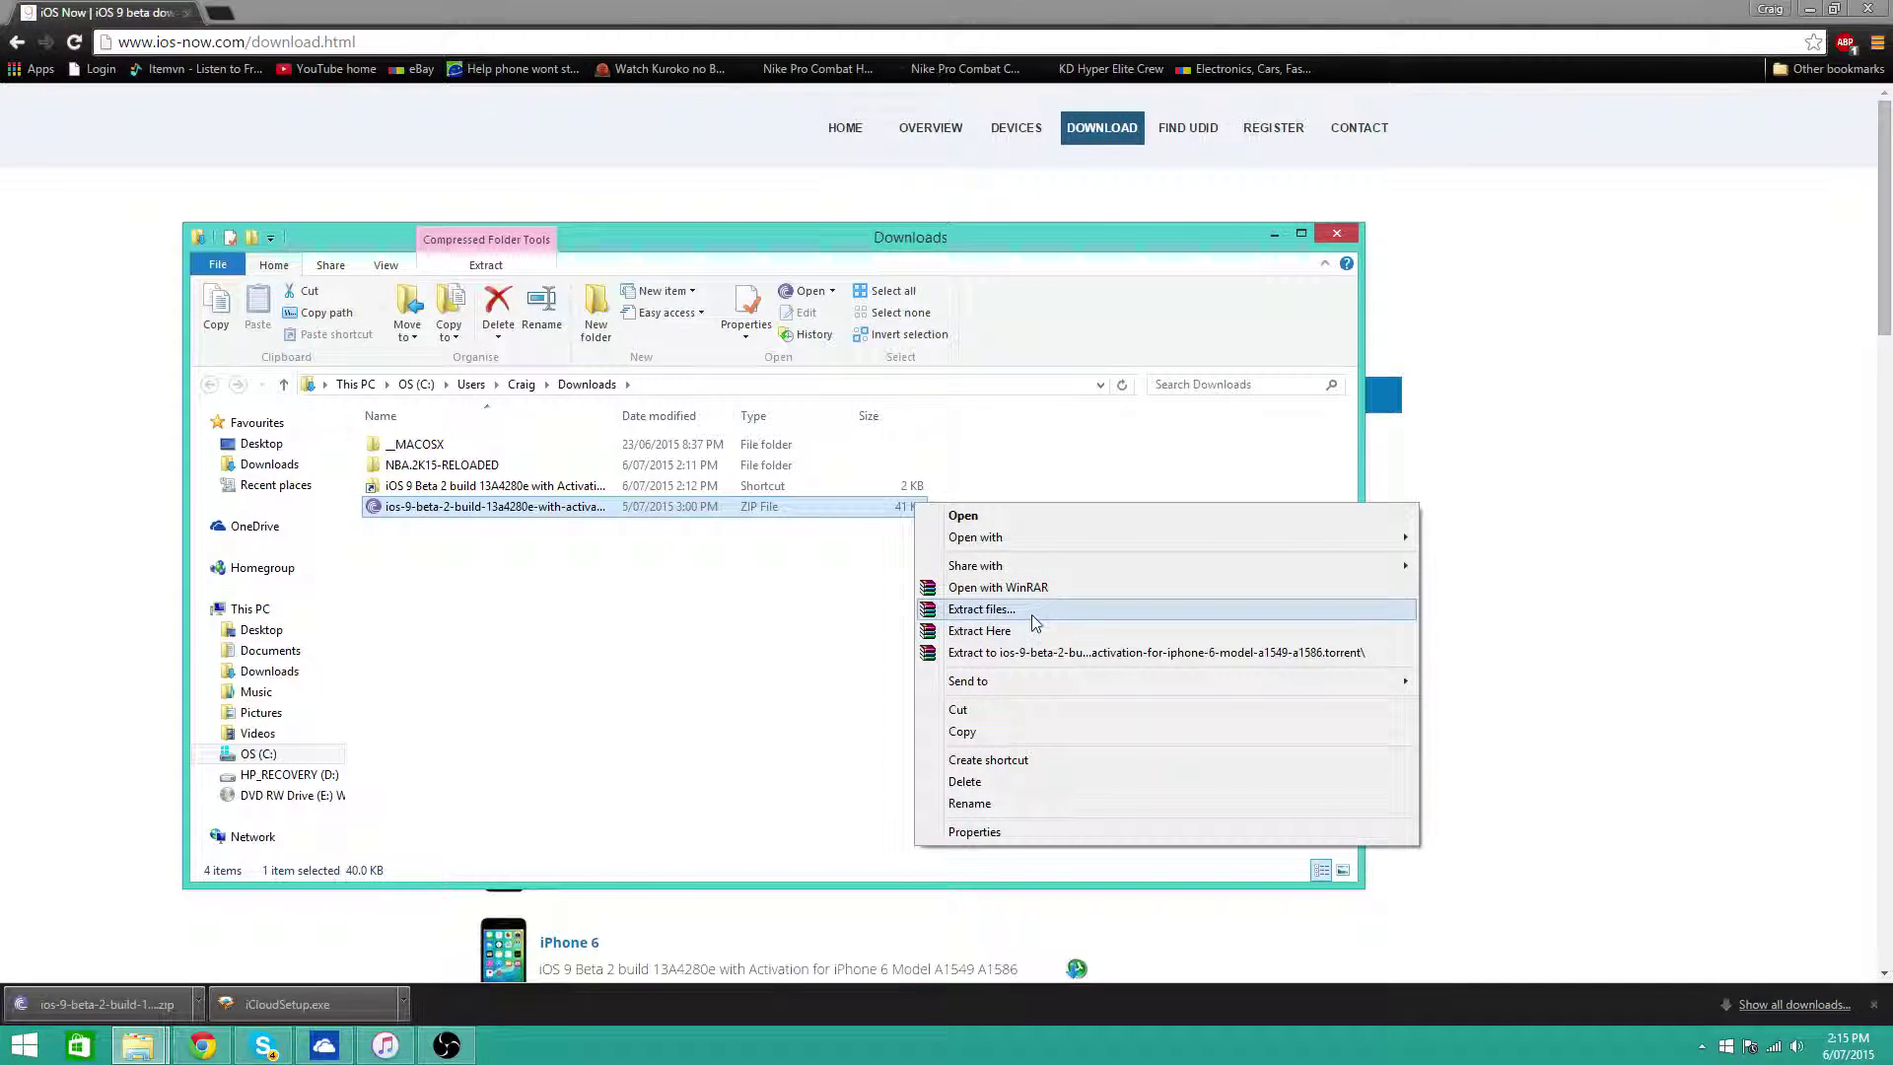
left_click(761, 621)
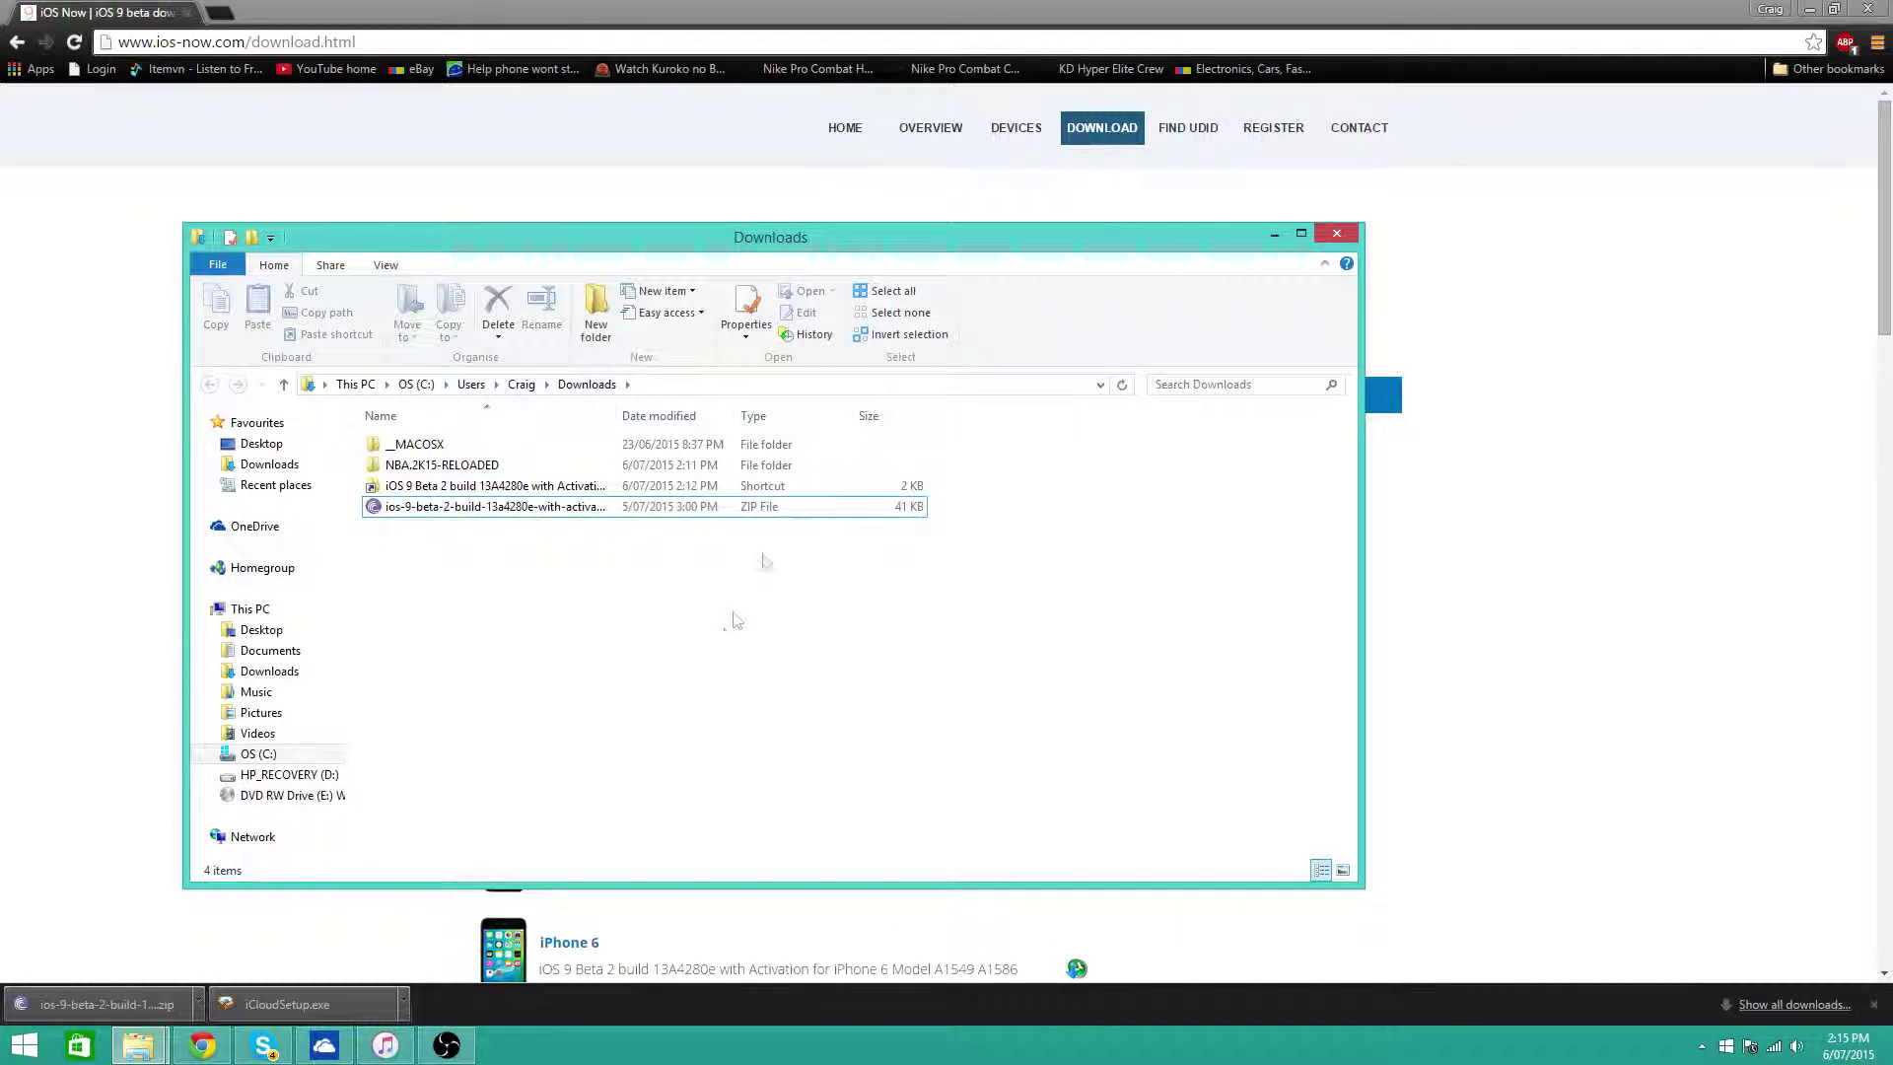
right_click(782, 515)
left_click(695, 580)
right_click(759, 515)
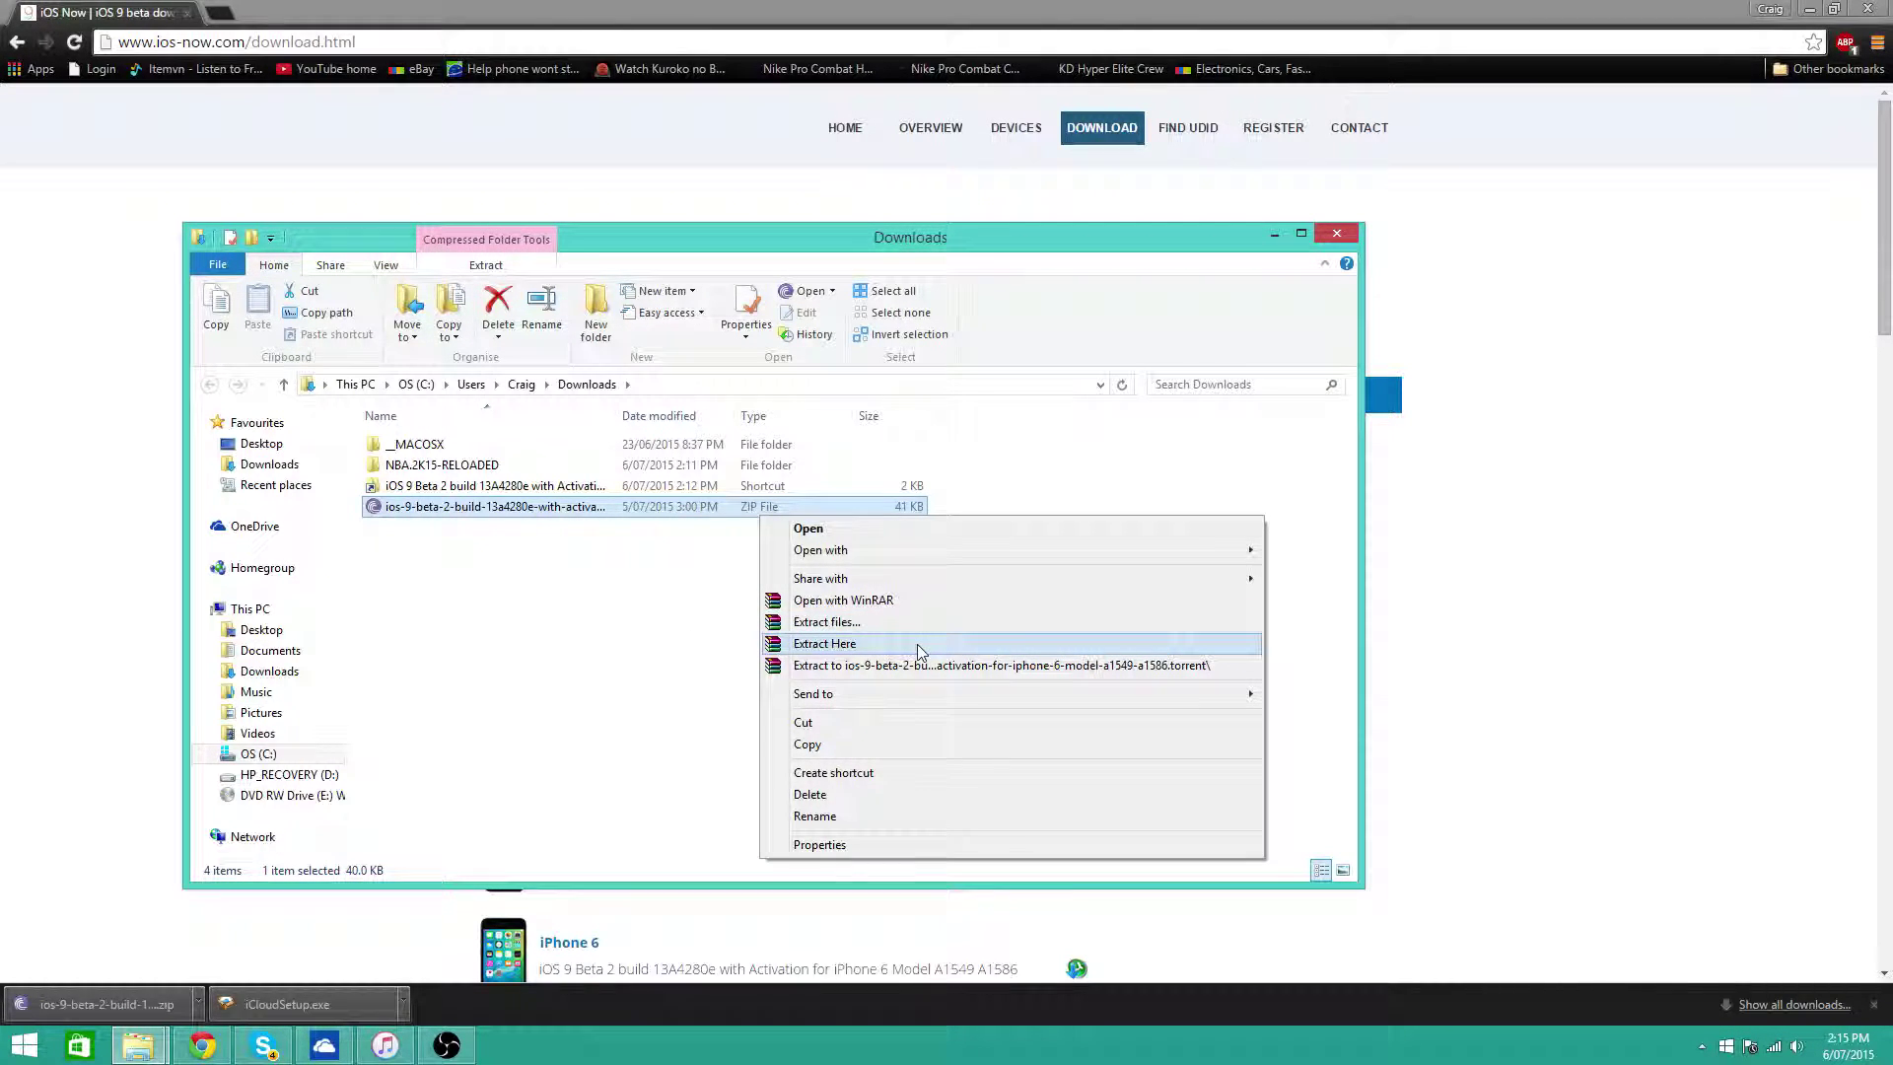
right_click(735, 507)
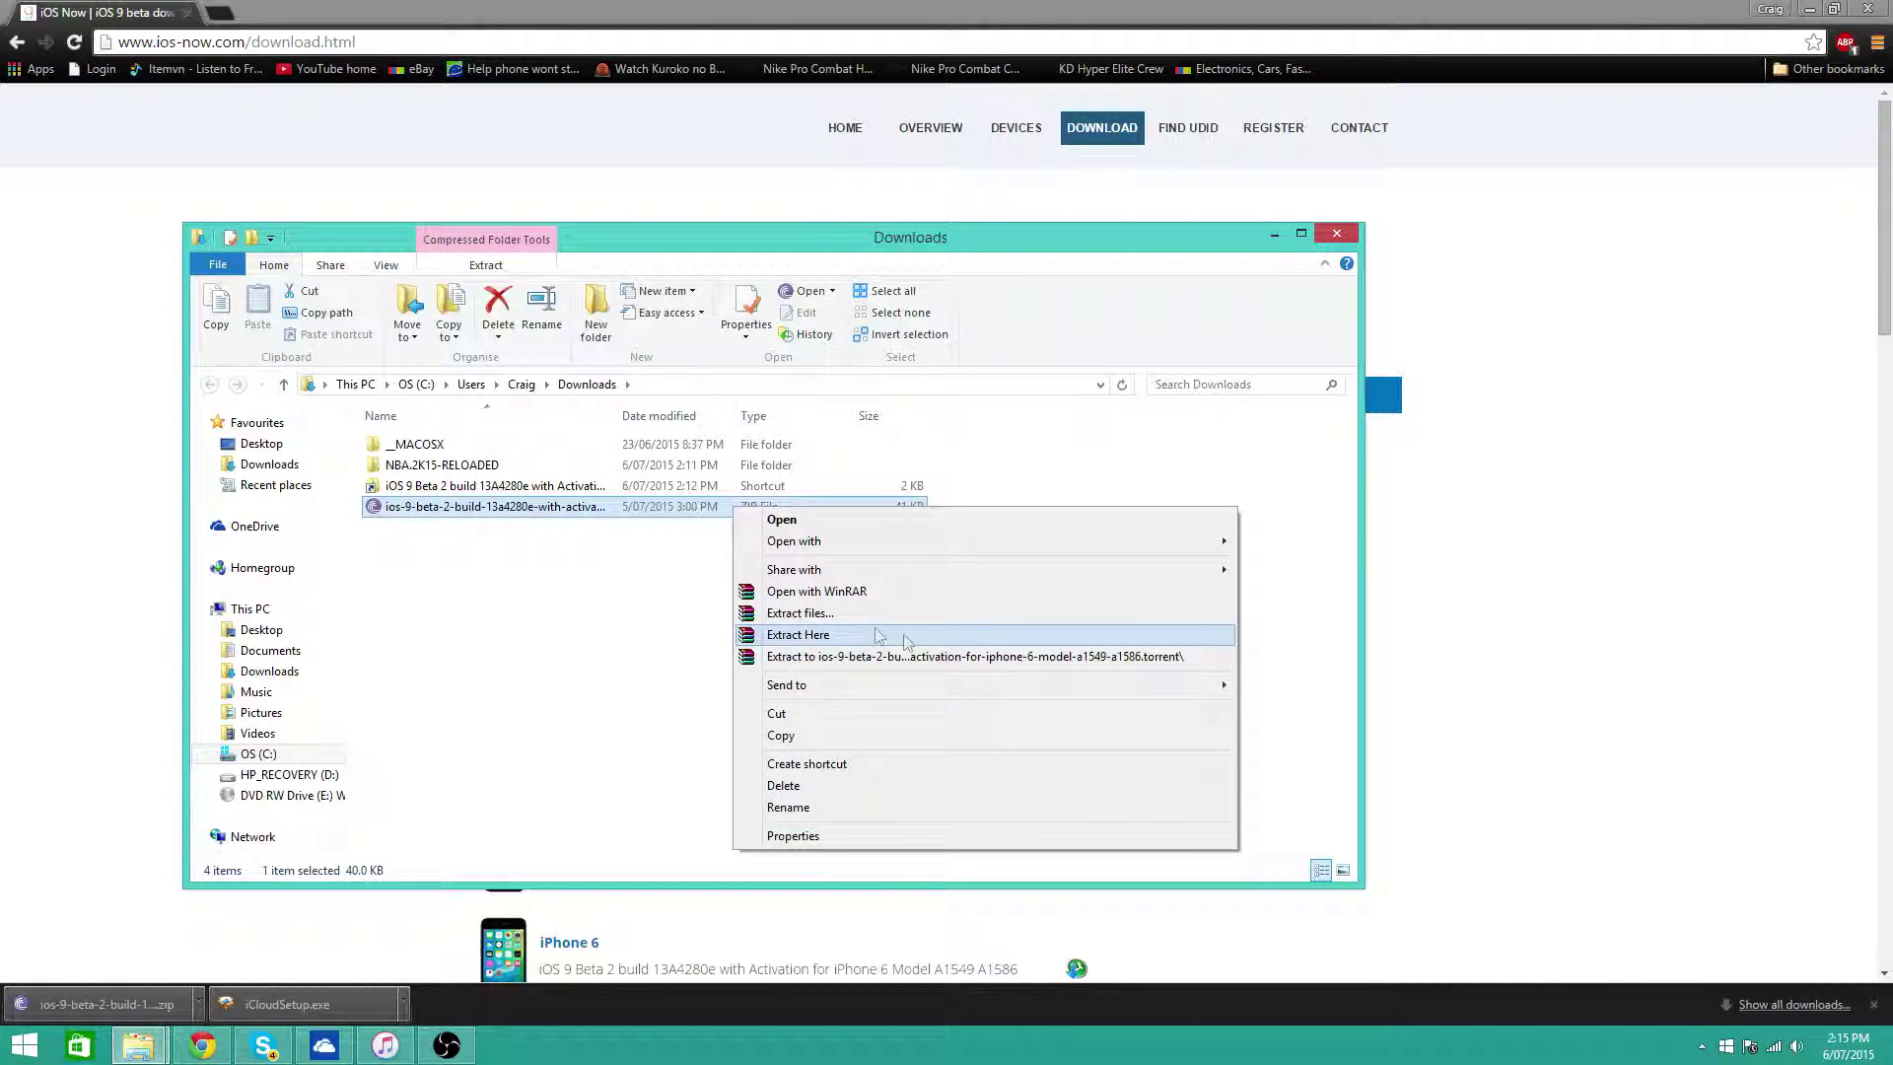
left_click(905, 639)
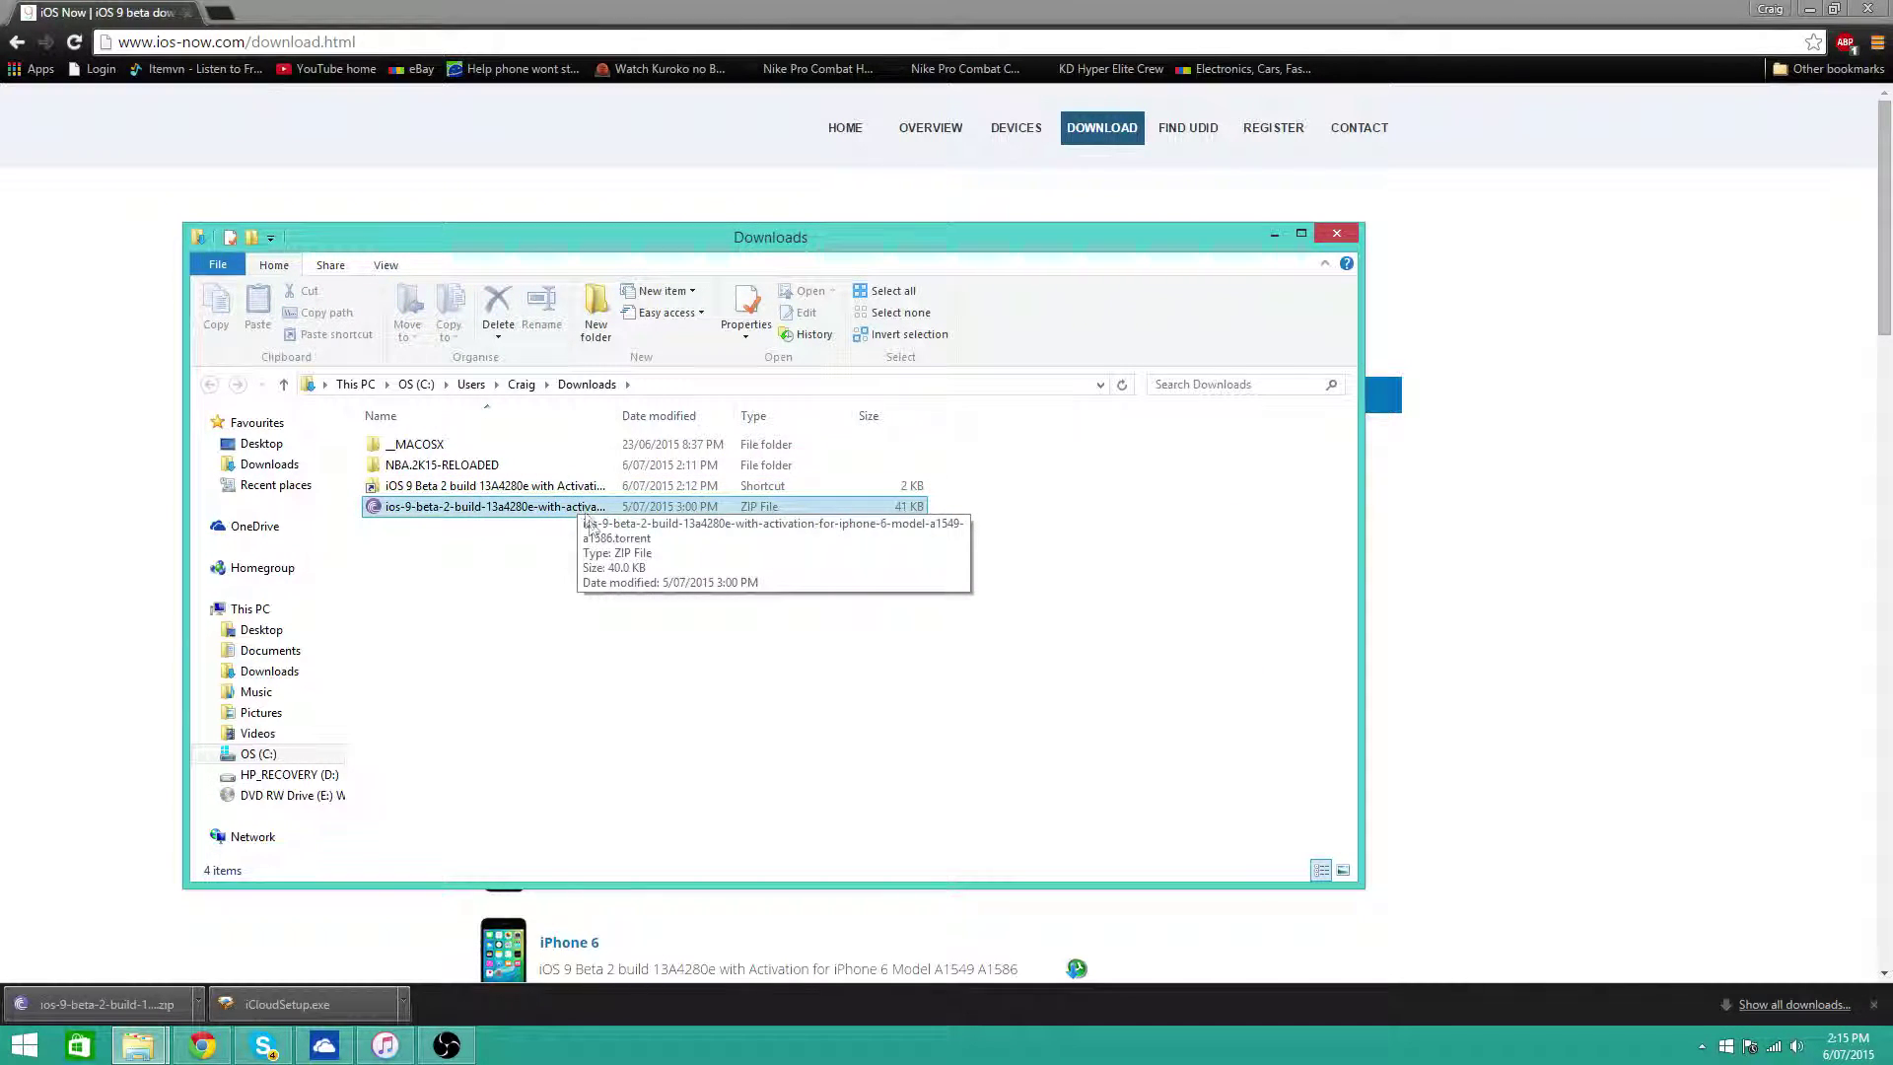
Open the iOS 9 Beta 2 torrent file from the __MACOSX folder in BitTorrent, and put the BitTorrent window away.
left_click(685, 449)
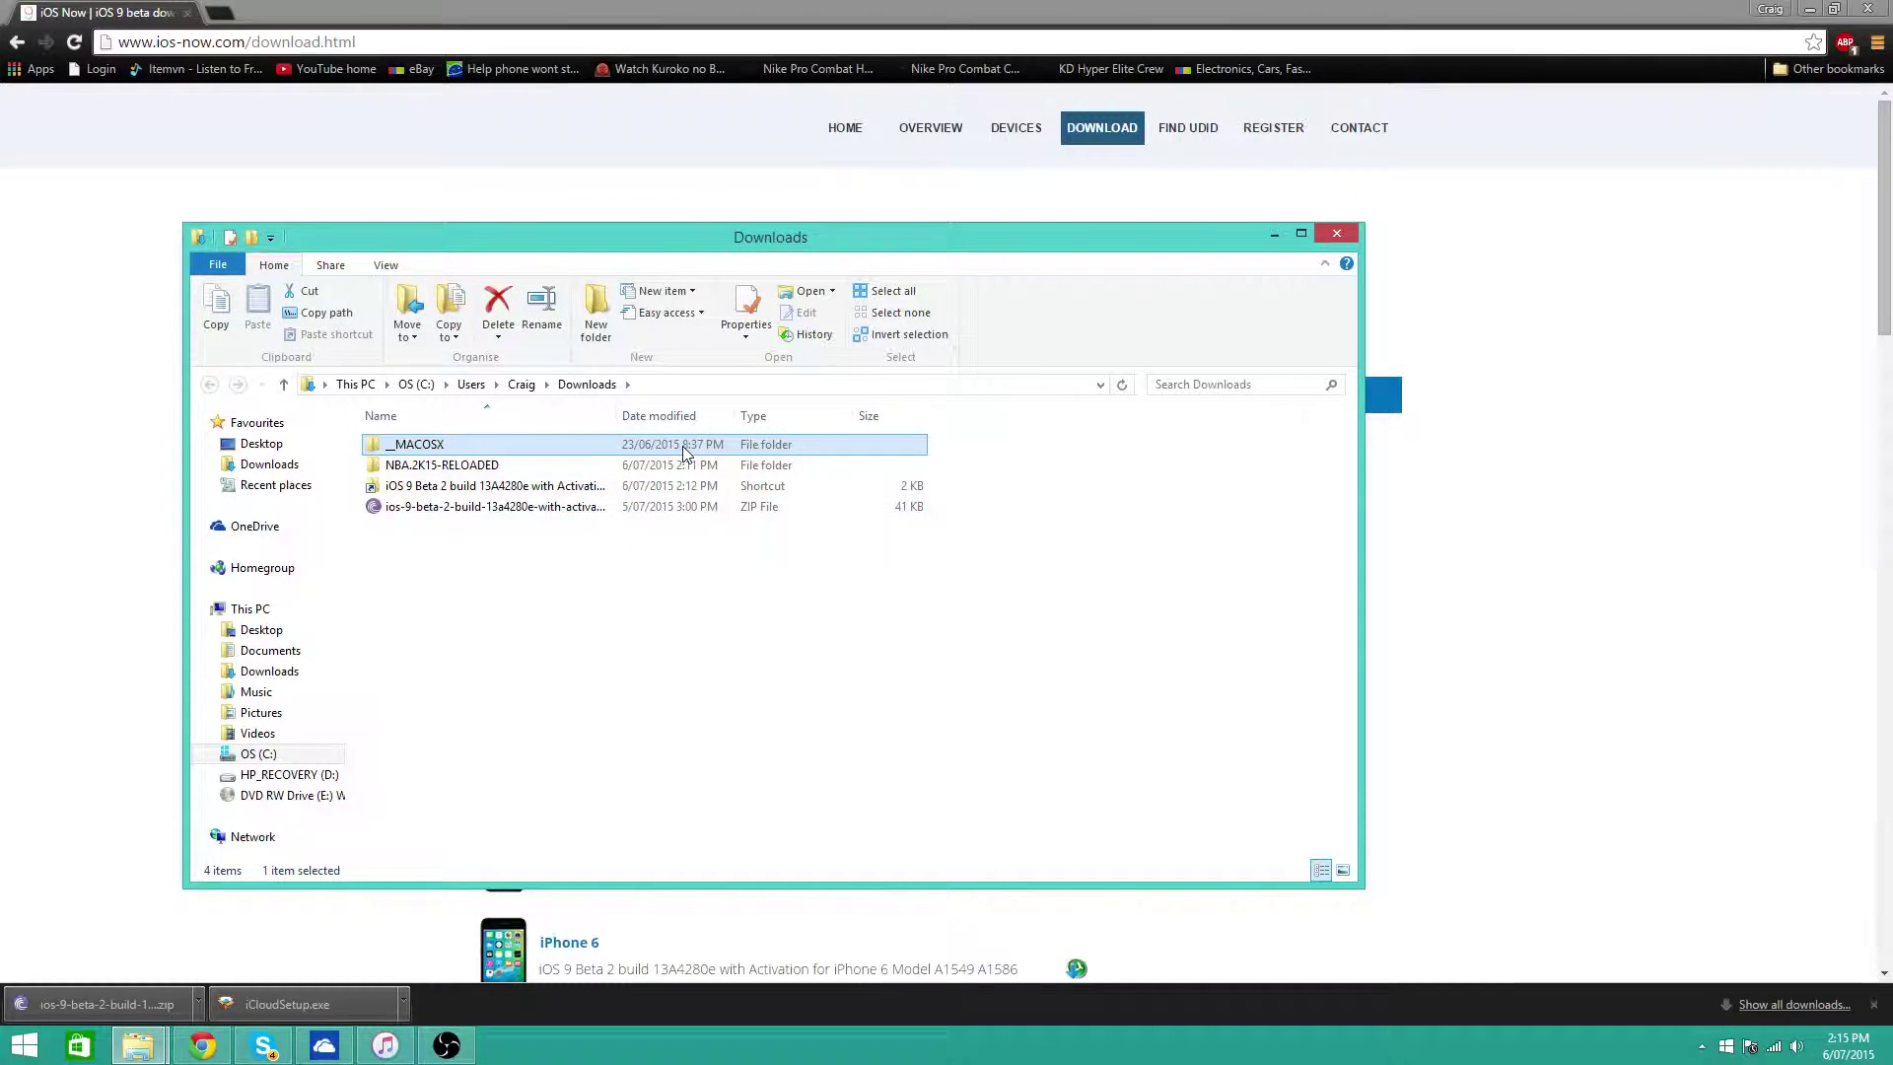
double_click(685, 449)
left_click_drag(470, 510, 1034, 398)
left_click_drag(478, 504, 1055, 430)
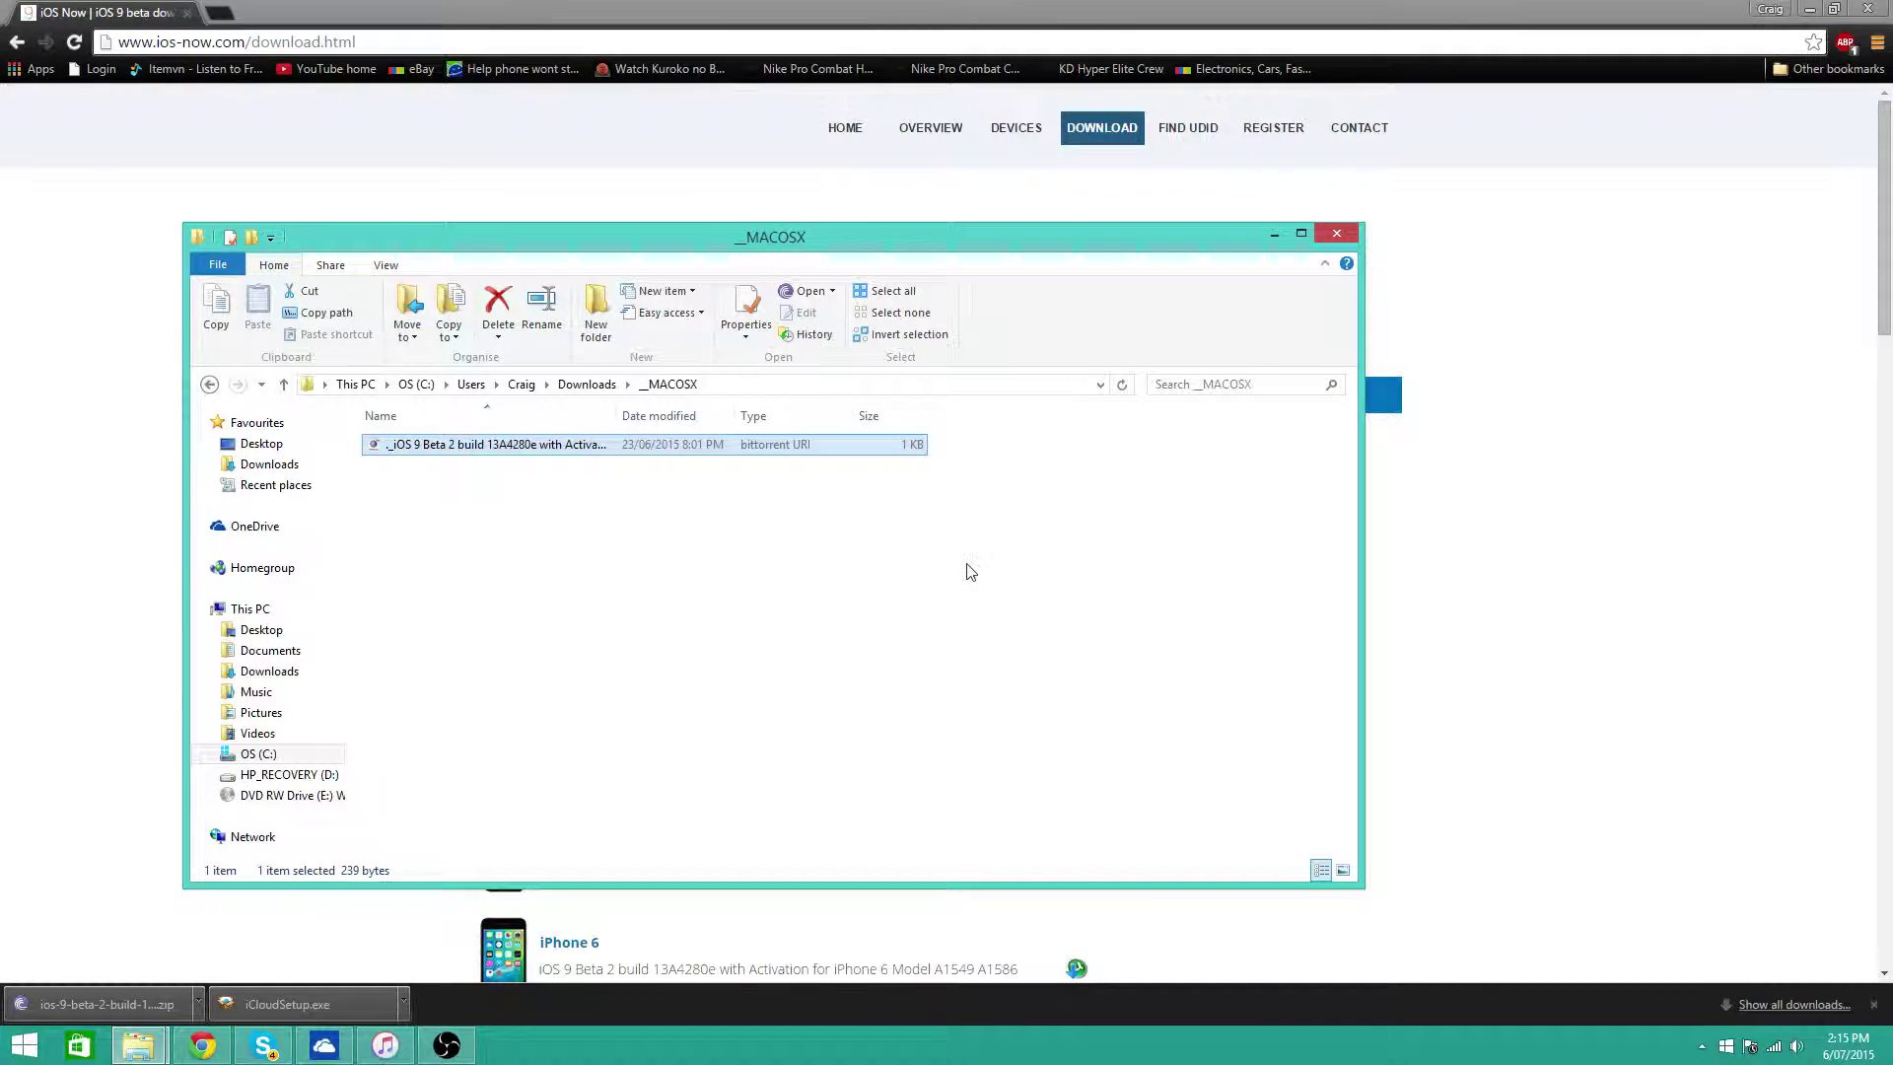
left_click_drag(884, 584, 642, 443)
key("Return")
left_click(1075, 559)
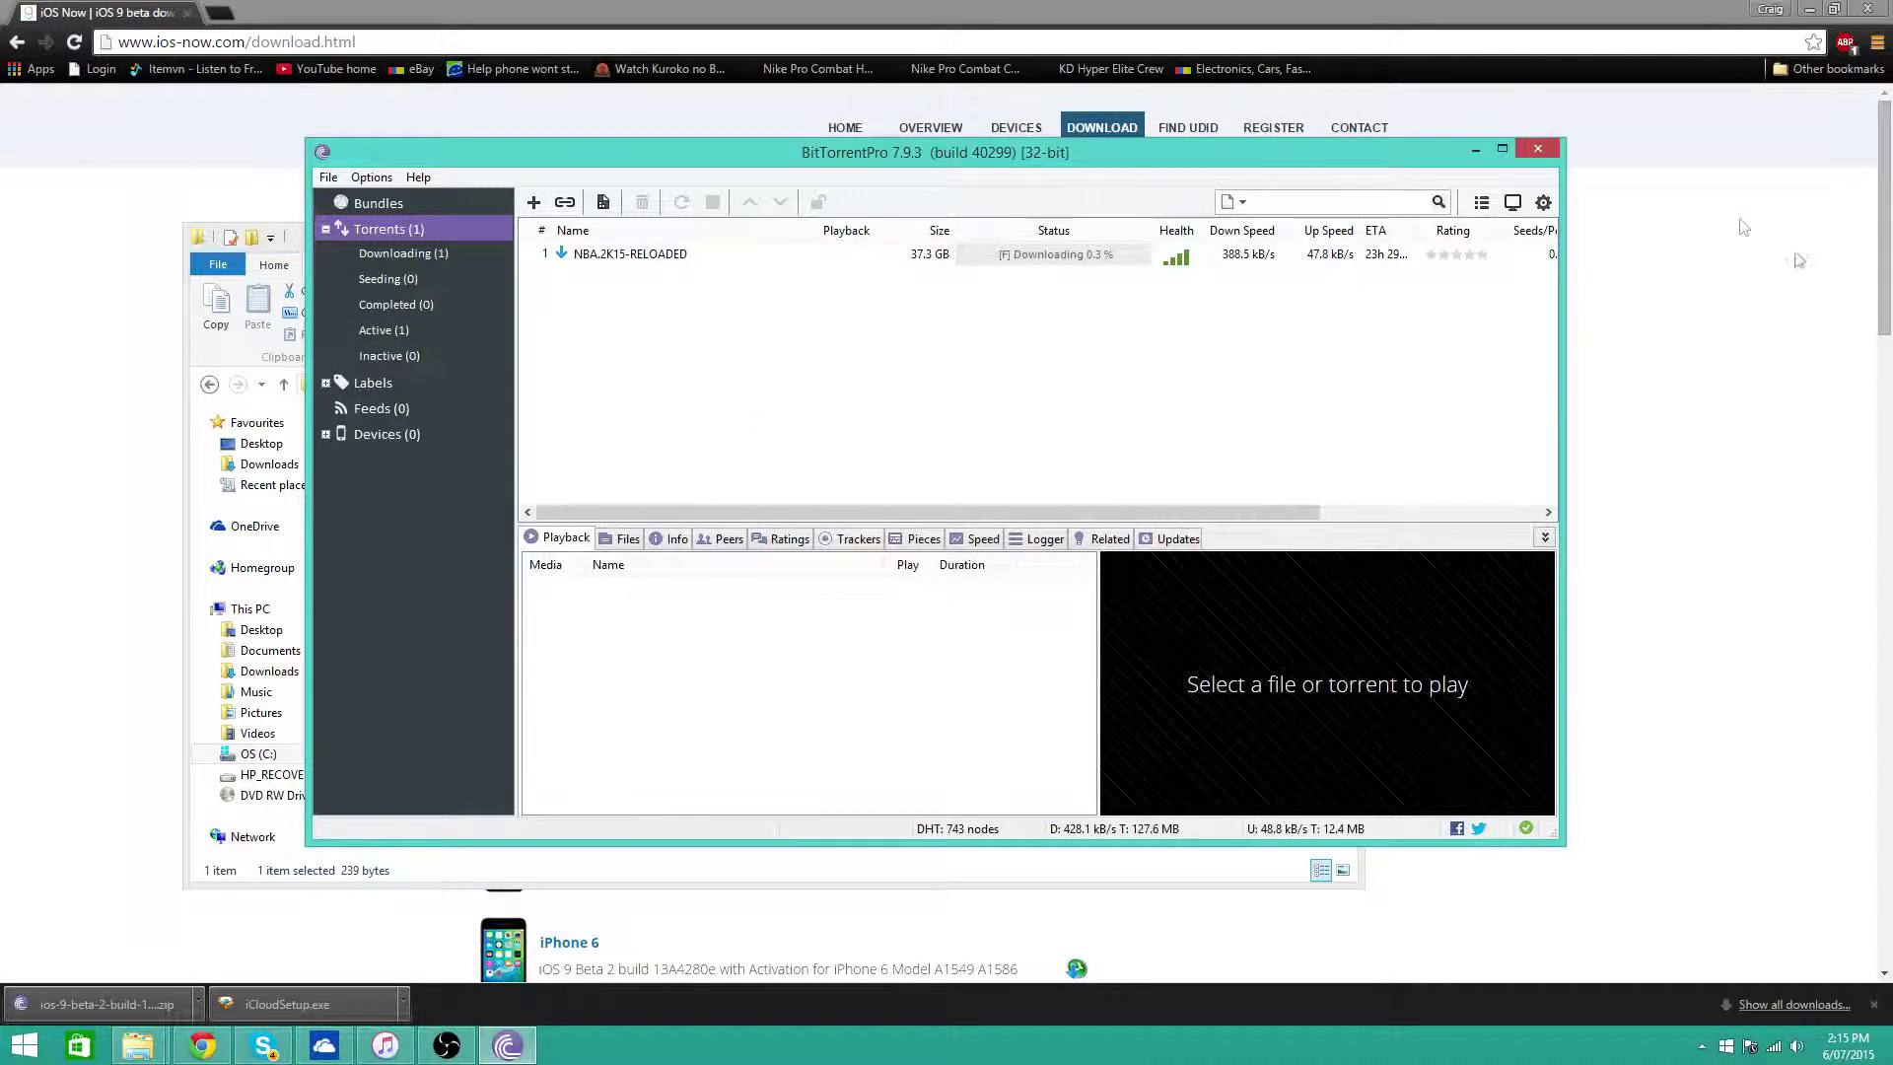
left_click(1503, 153)
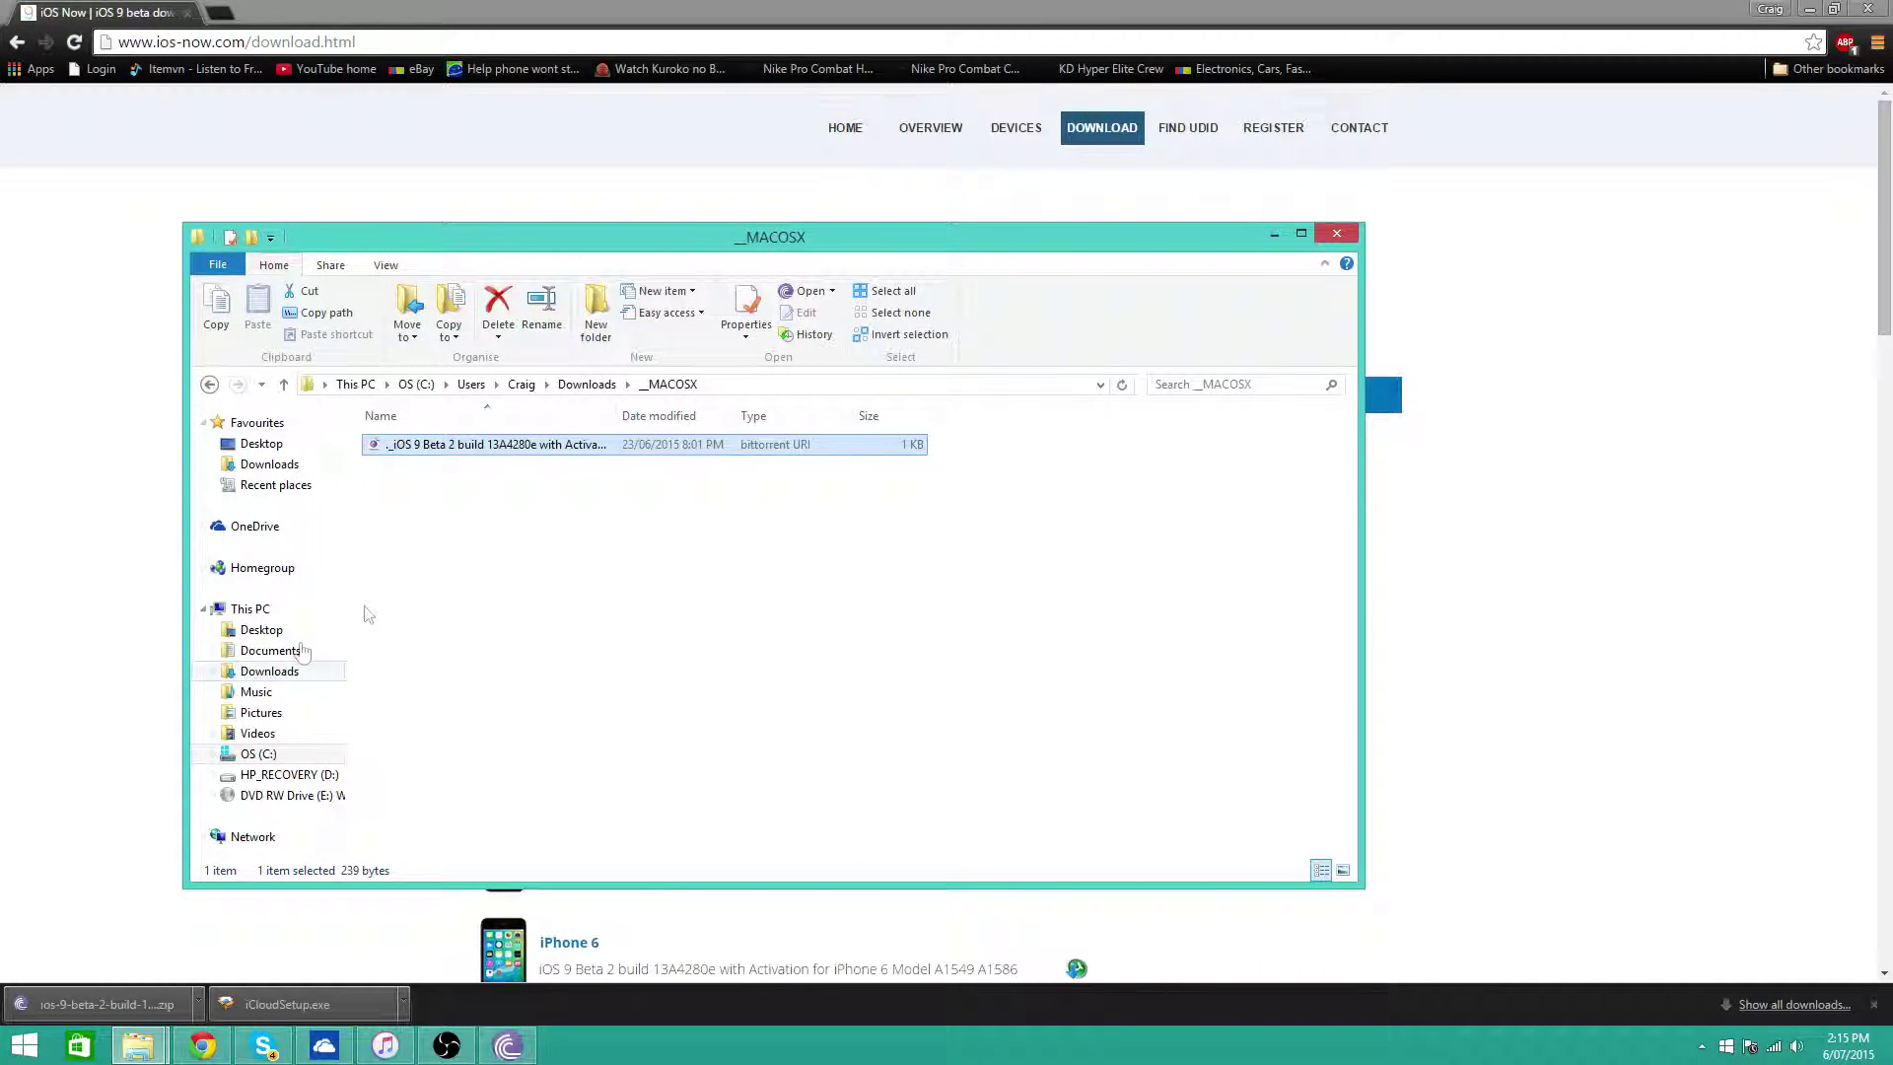
Return to the Downloads folder and follow the shortcut to the iOS 9 Beta 2 iPhone 6 folder.
key("BackSpace")
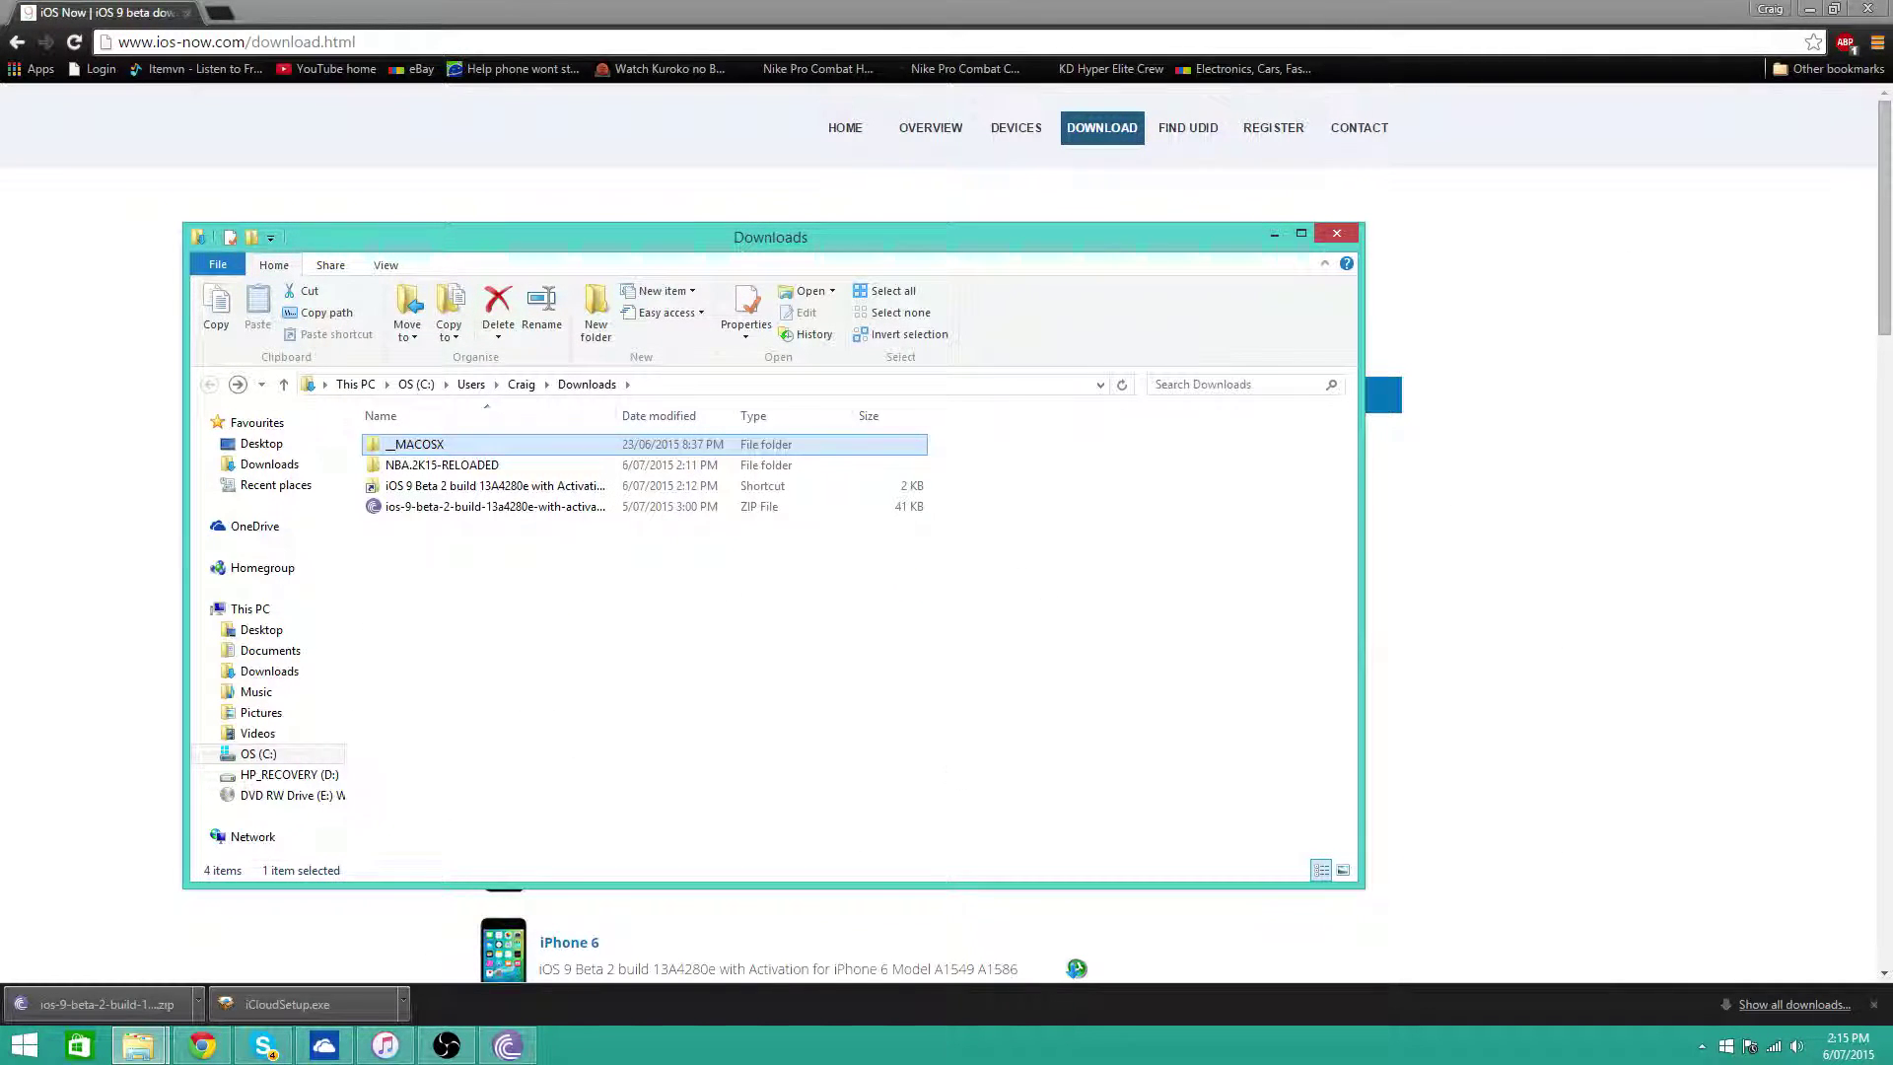
mouse_move(508, 1045)
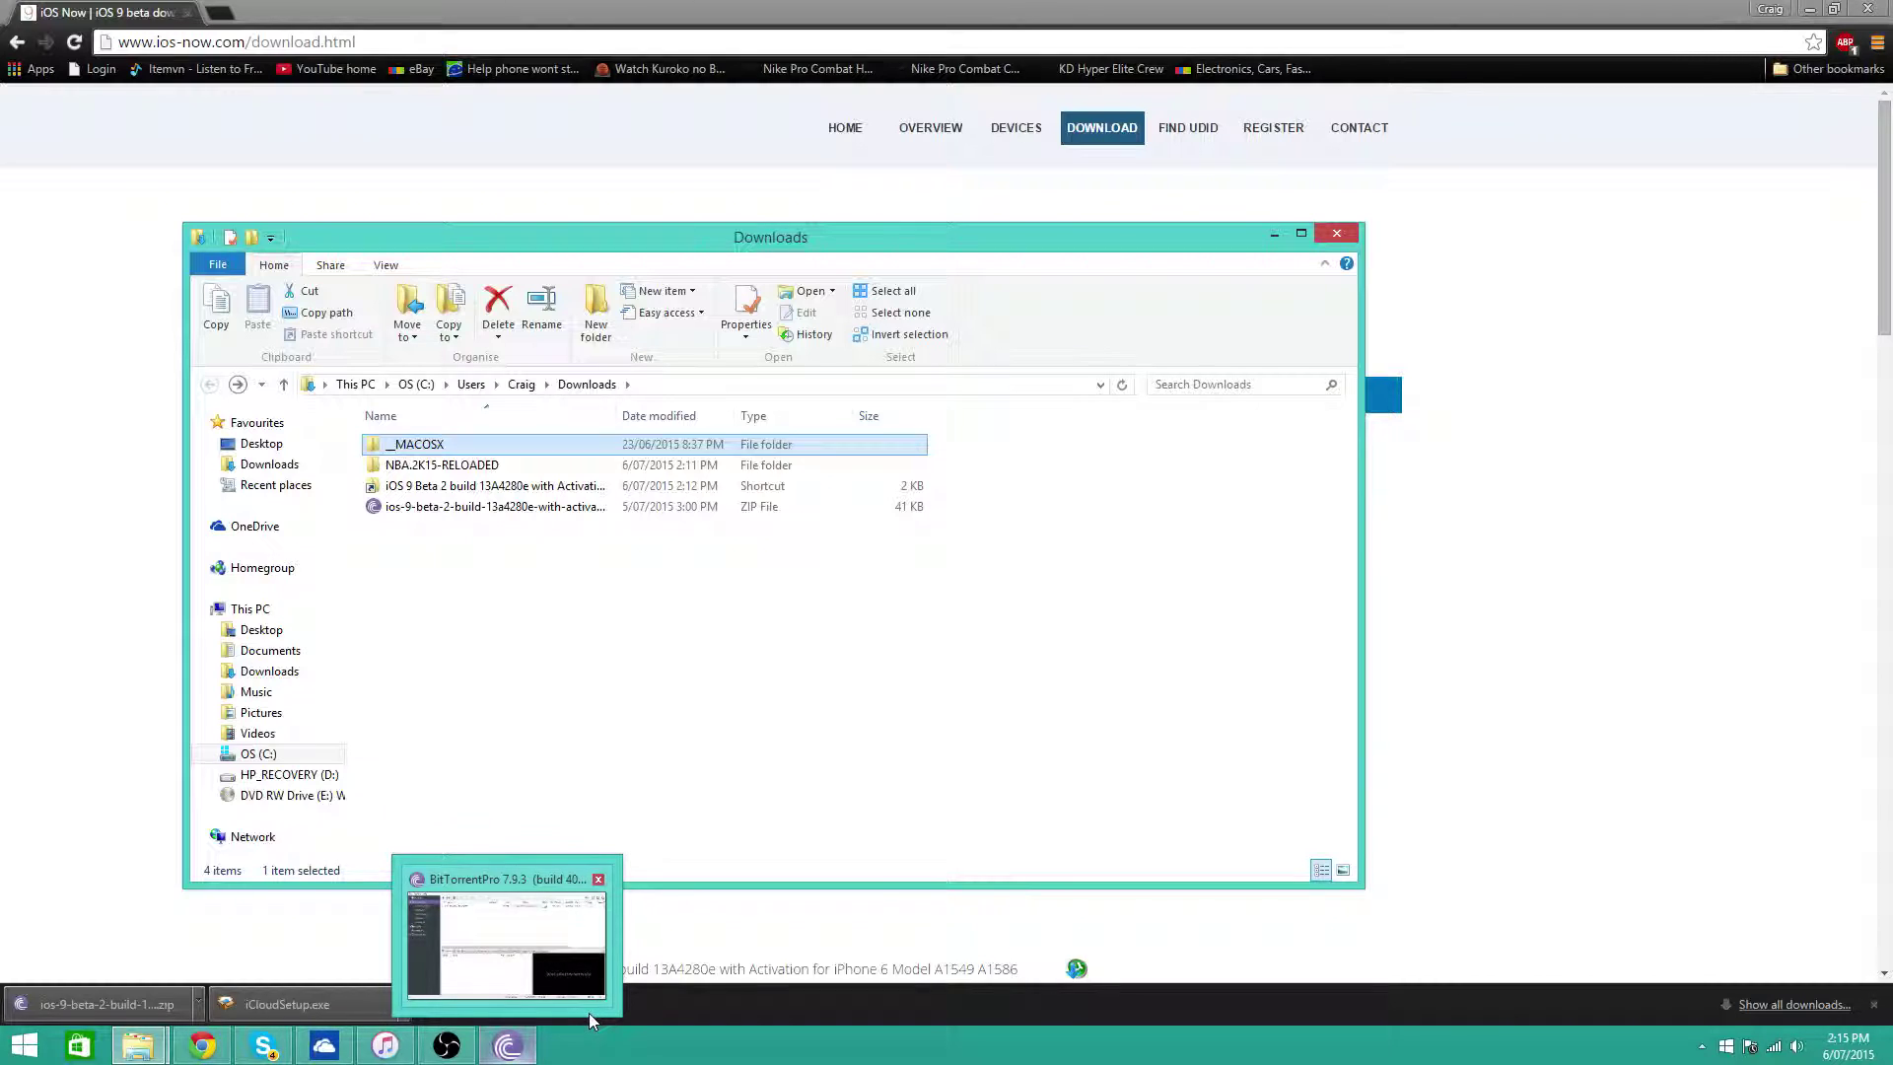
mouse_move(591, 1014)
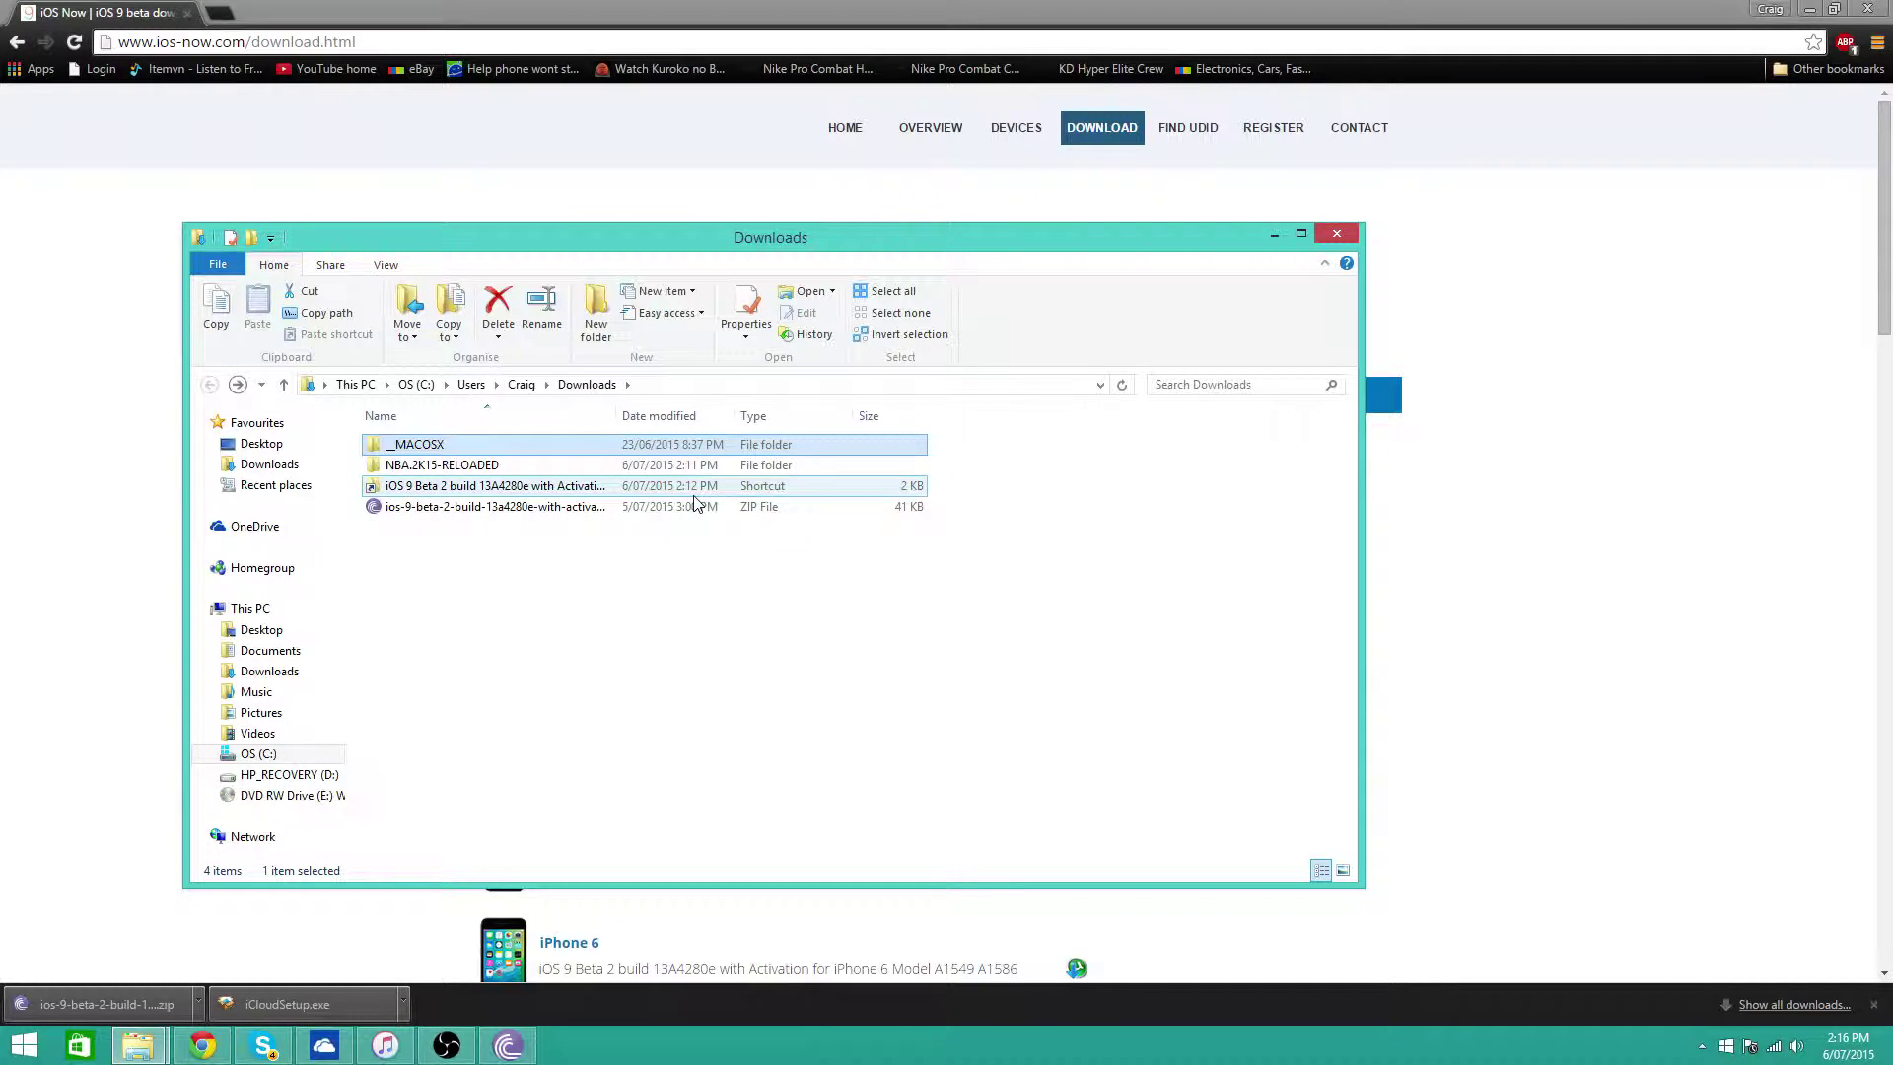
double_click(742, 491)
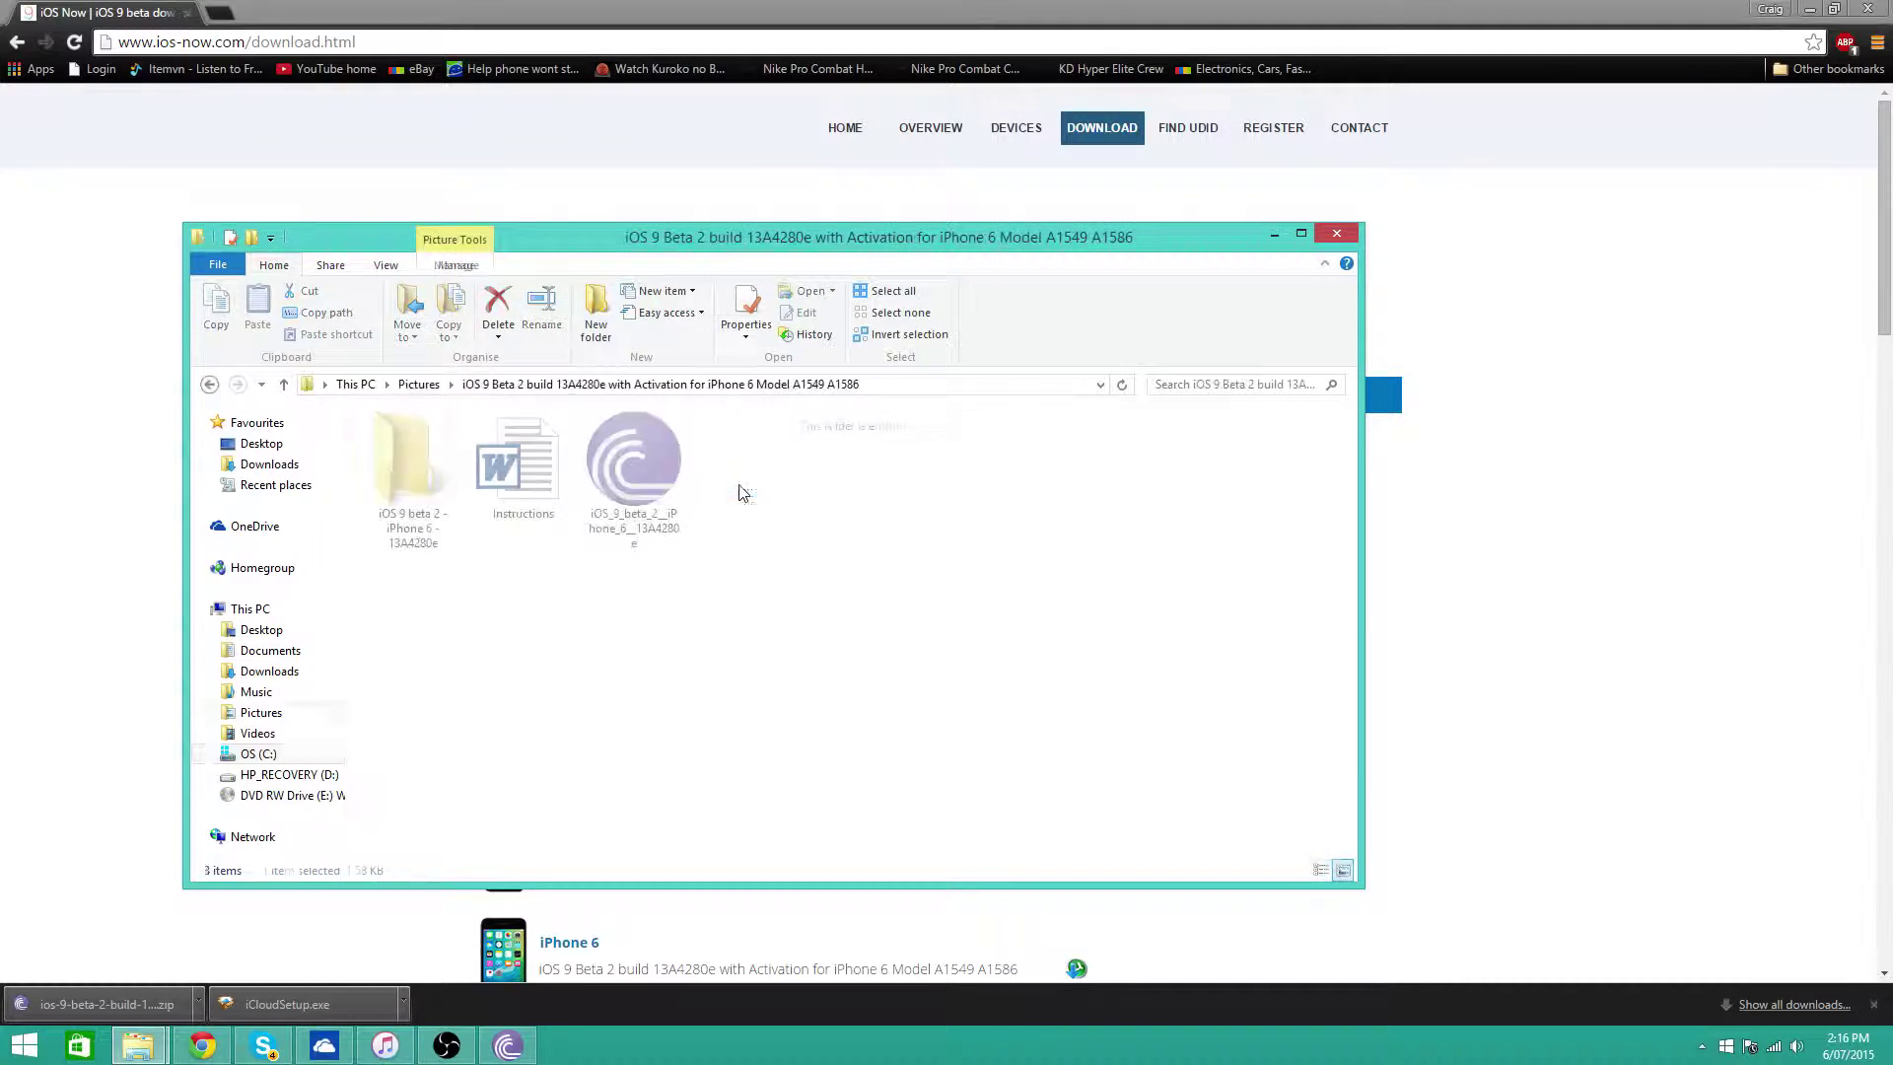
View the extraction options for the iOS_9_beta_2__iPhone_6__13A4280e archive.
left_click_drag(395, 666, 690, 611)
left_click(630, 506)
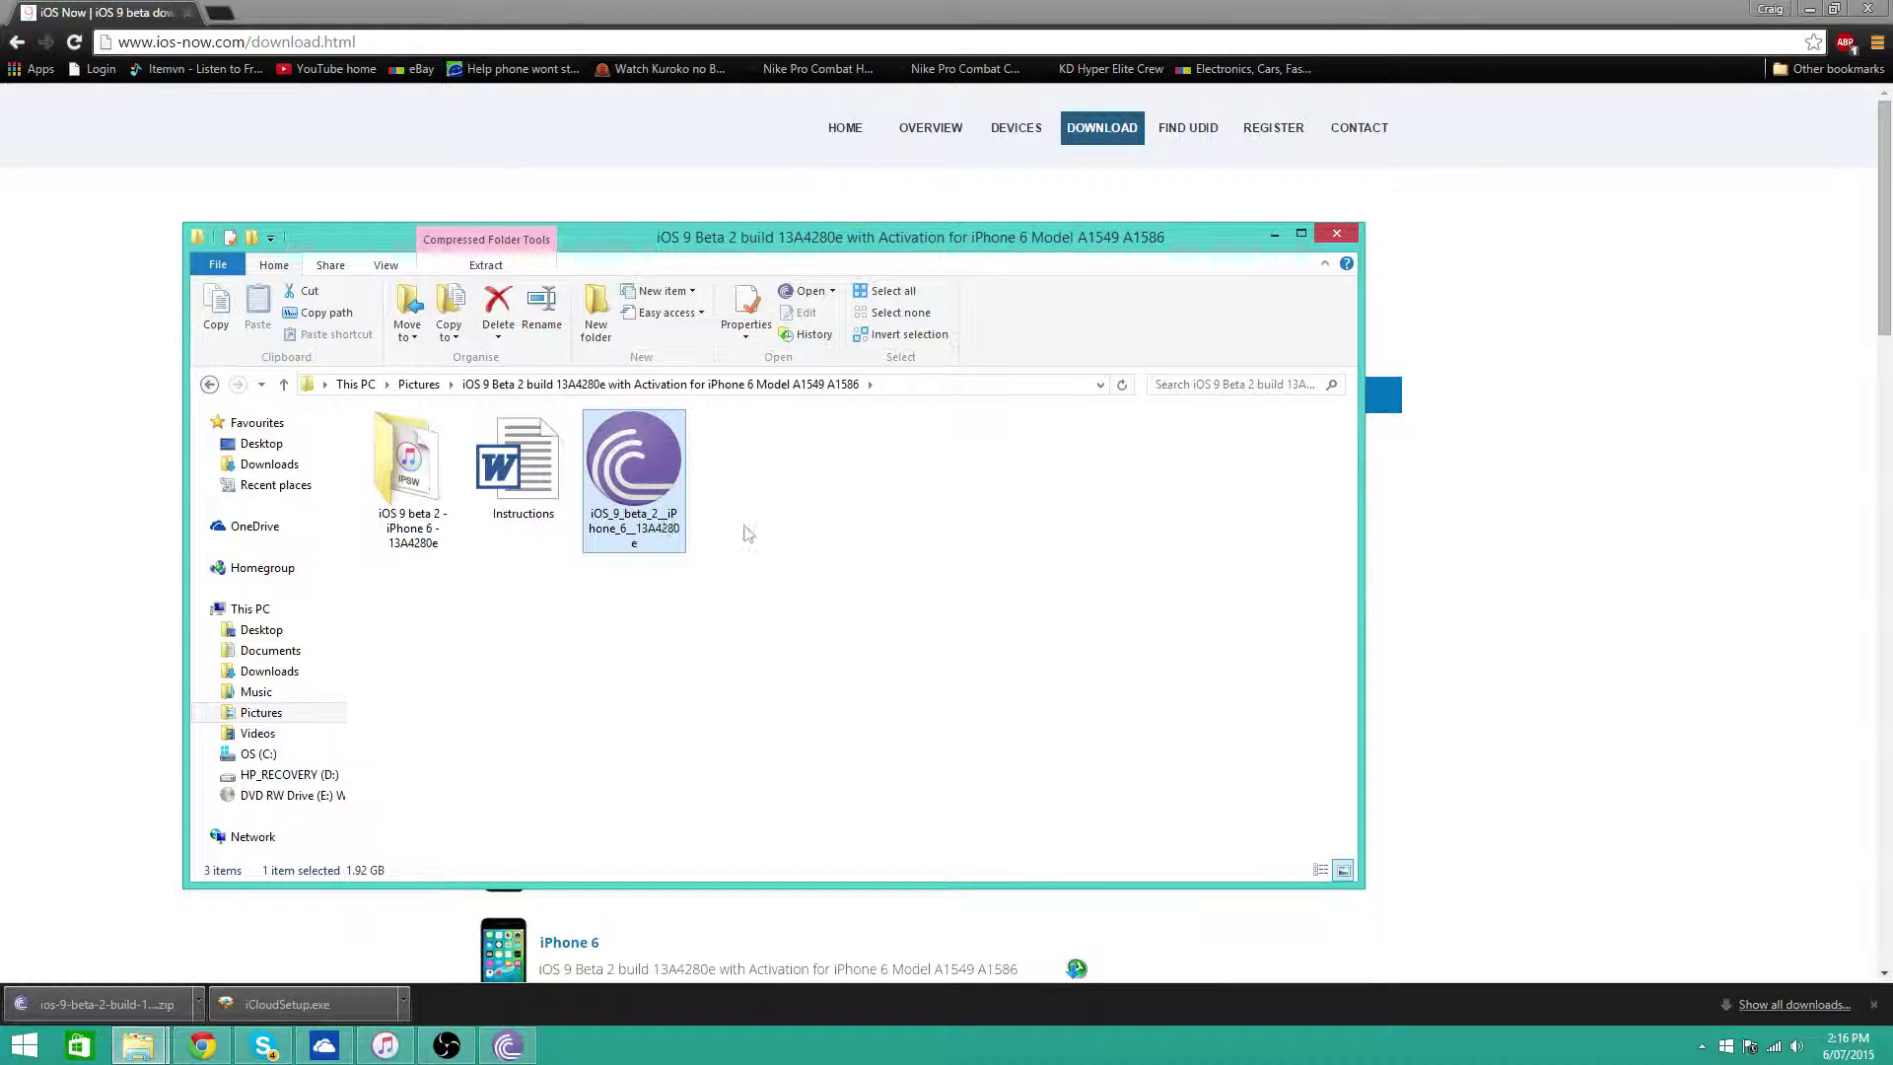
right_click(634, 472)
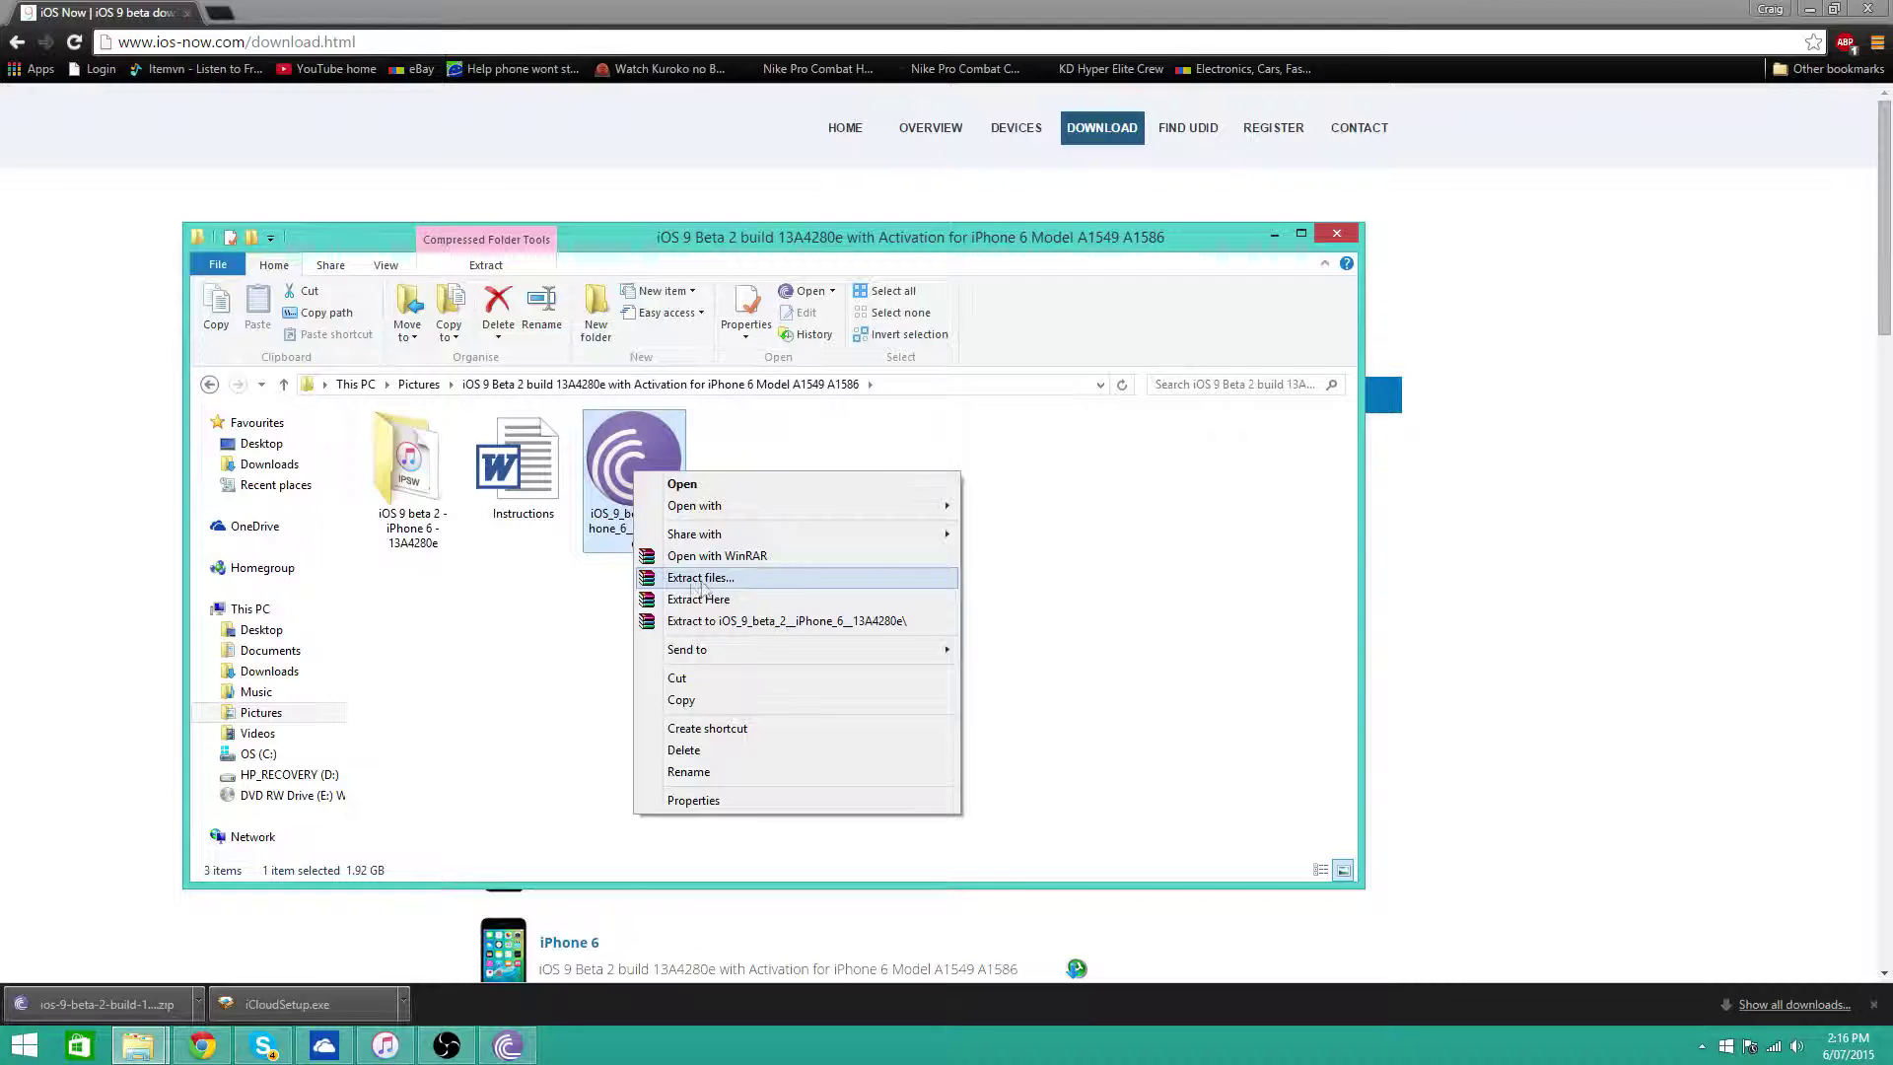
left_click(841, 756)
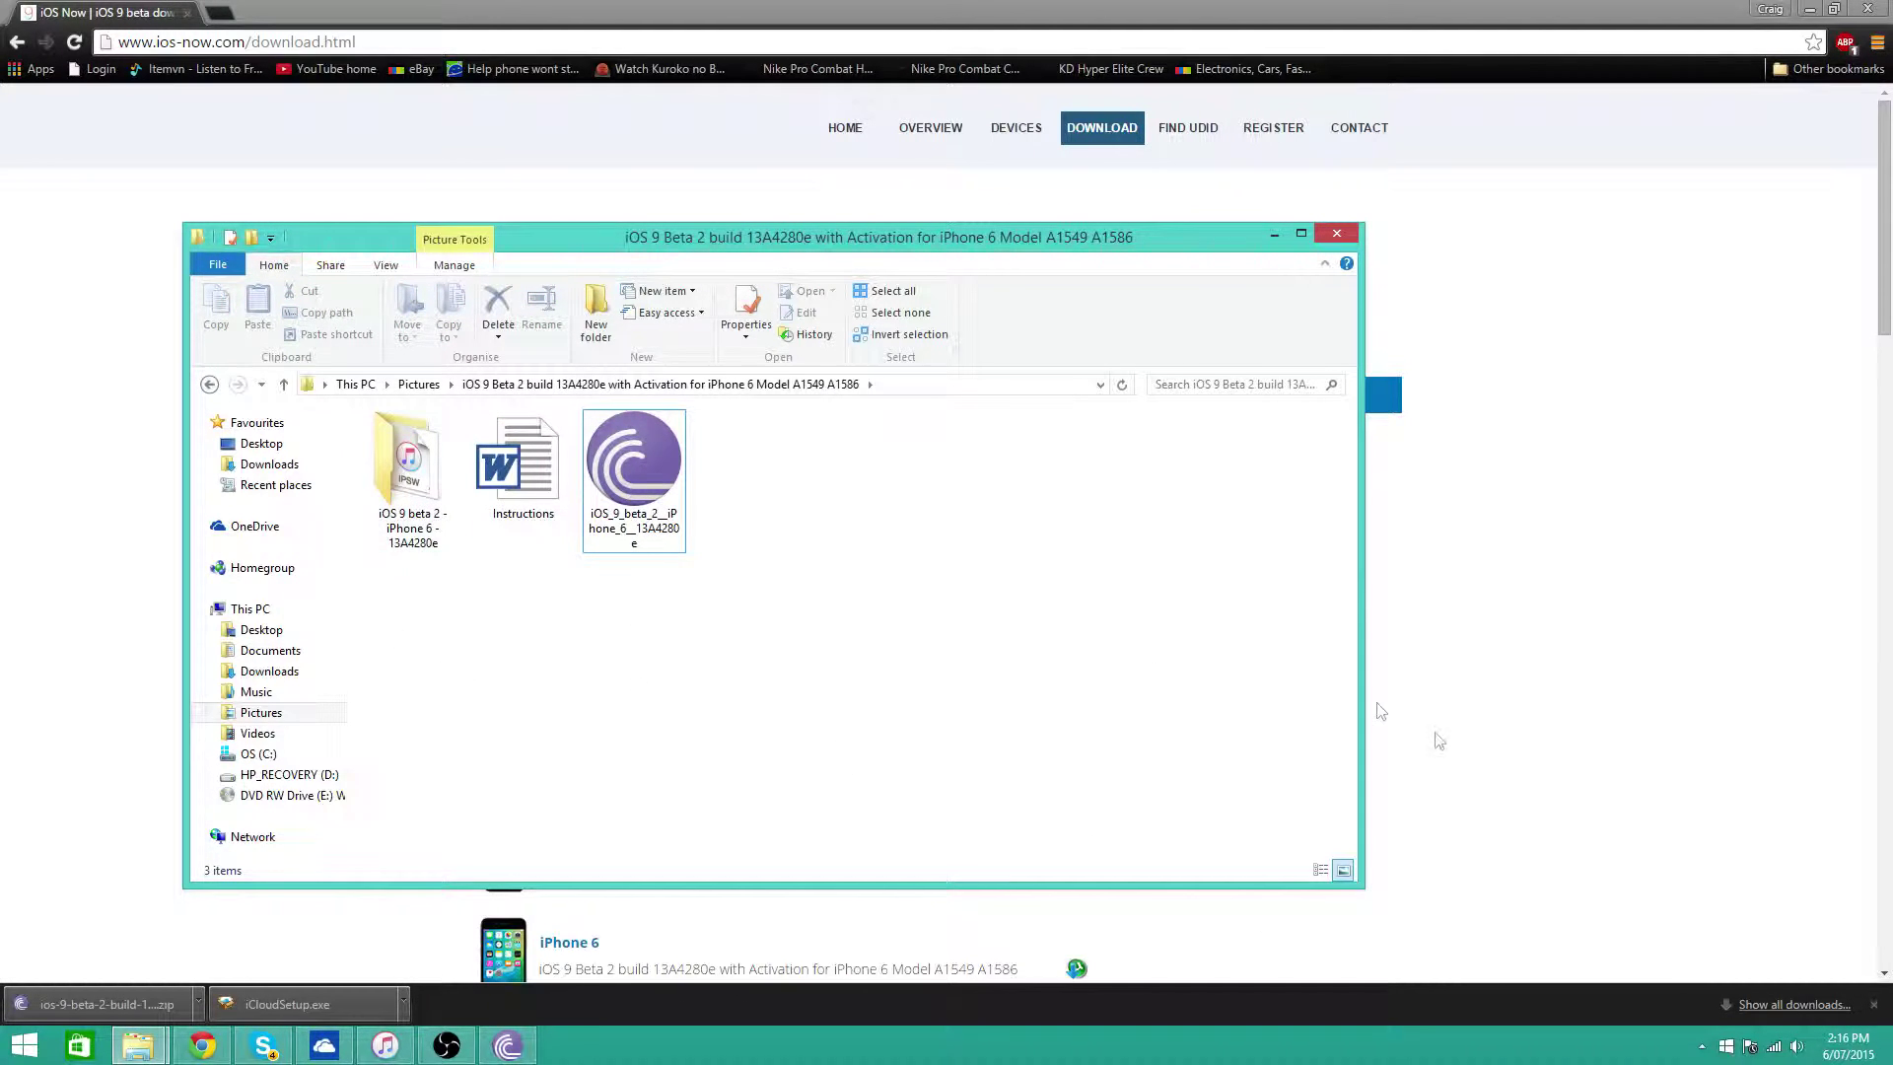
Open the "iOS 9 beta 2 - iPhone 6 - 13A4280e" folder and select the iPhone7,2_9.0_13A4280e_Restore firmware file.
left_click(447, 519)
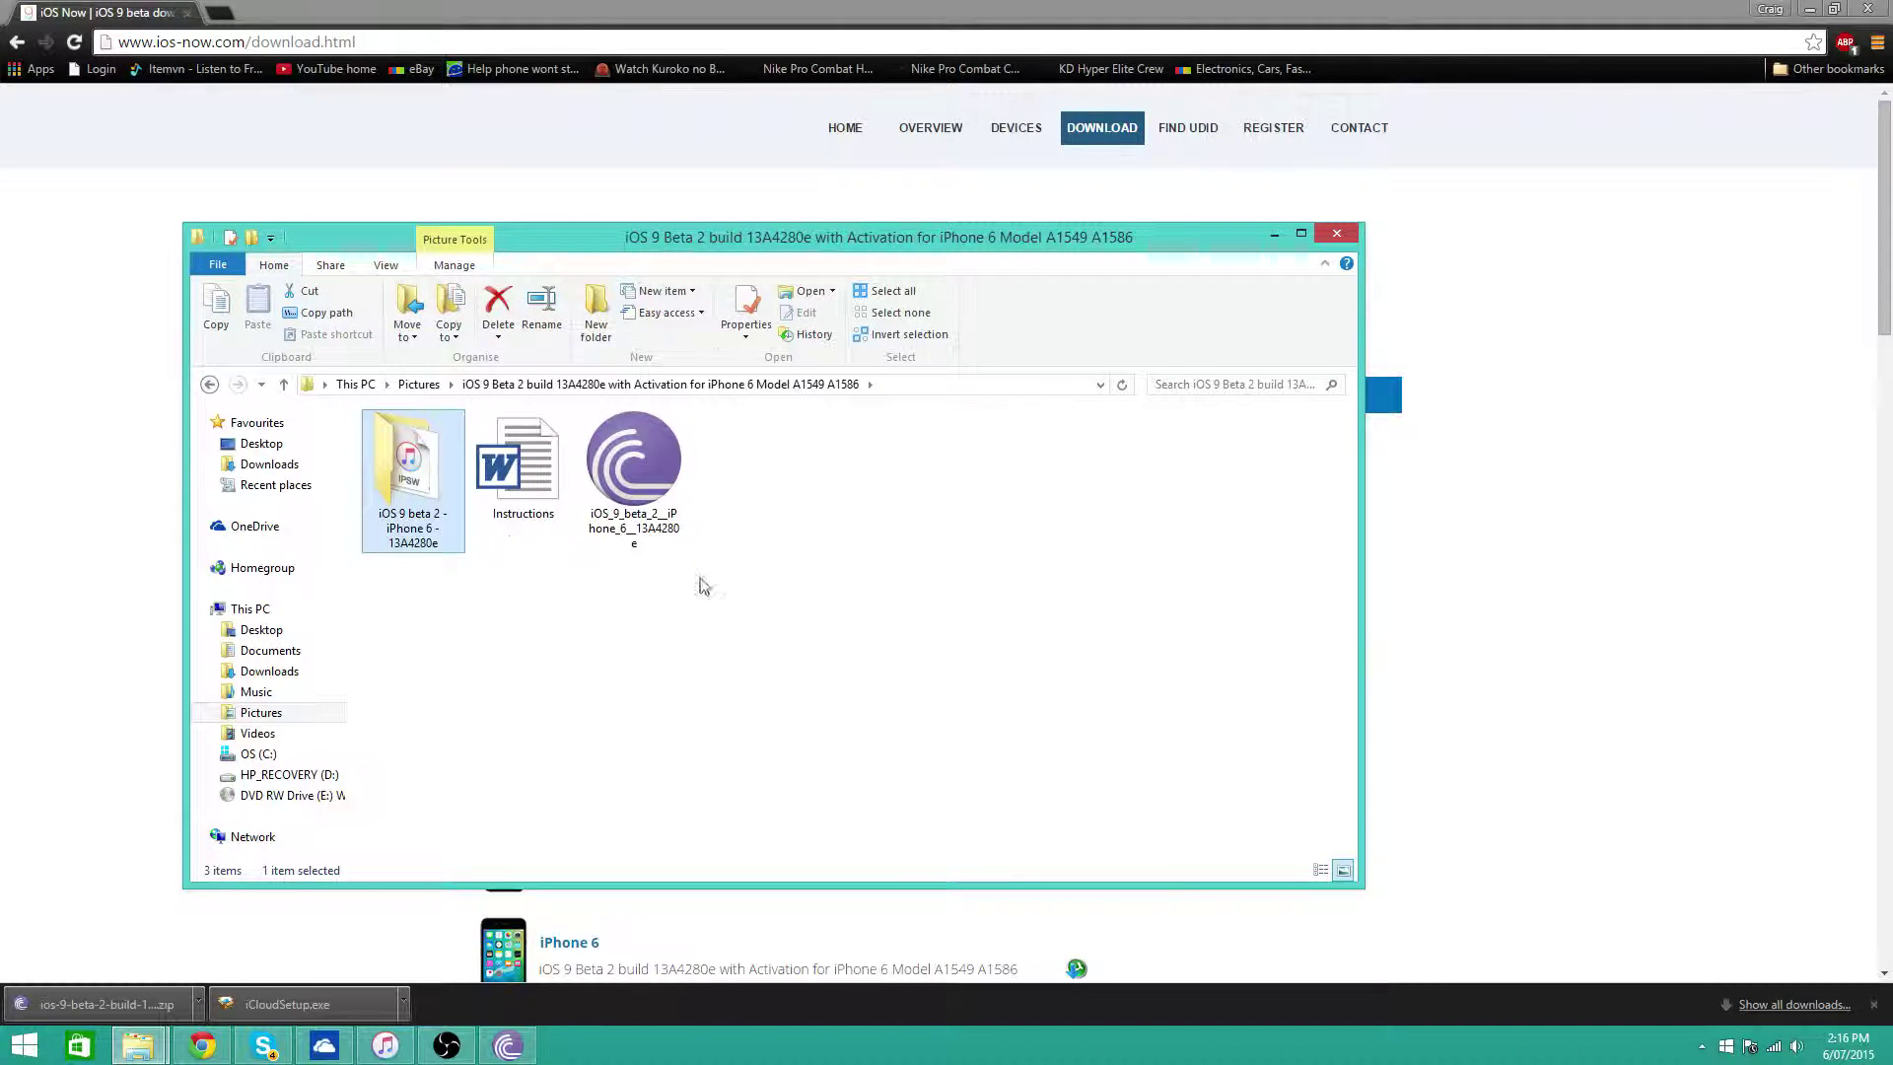
double_click(435, 513)
left_click_drag(471, 683, 391, 433)
left_click_drag(806, 678, 409, 433)
left_click_drag(695, 637, 365, 432)
left_click_drag(632, 658, 338, 393)
left_click_drag(558, 647, 351, 406)
Switch to iTunes and start an update of the connected iPhone 6 from a firmware file stored on the computer.
mouse_move(385, 1054)
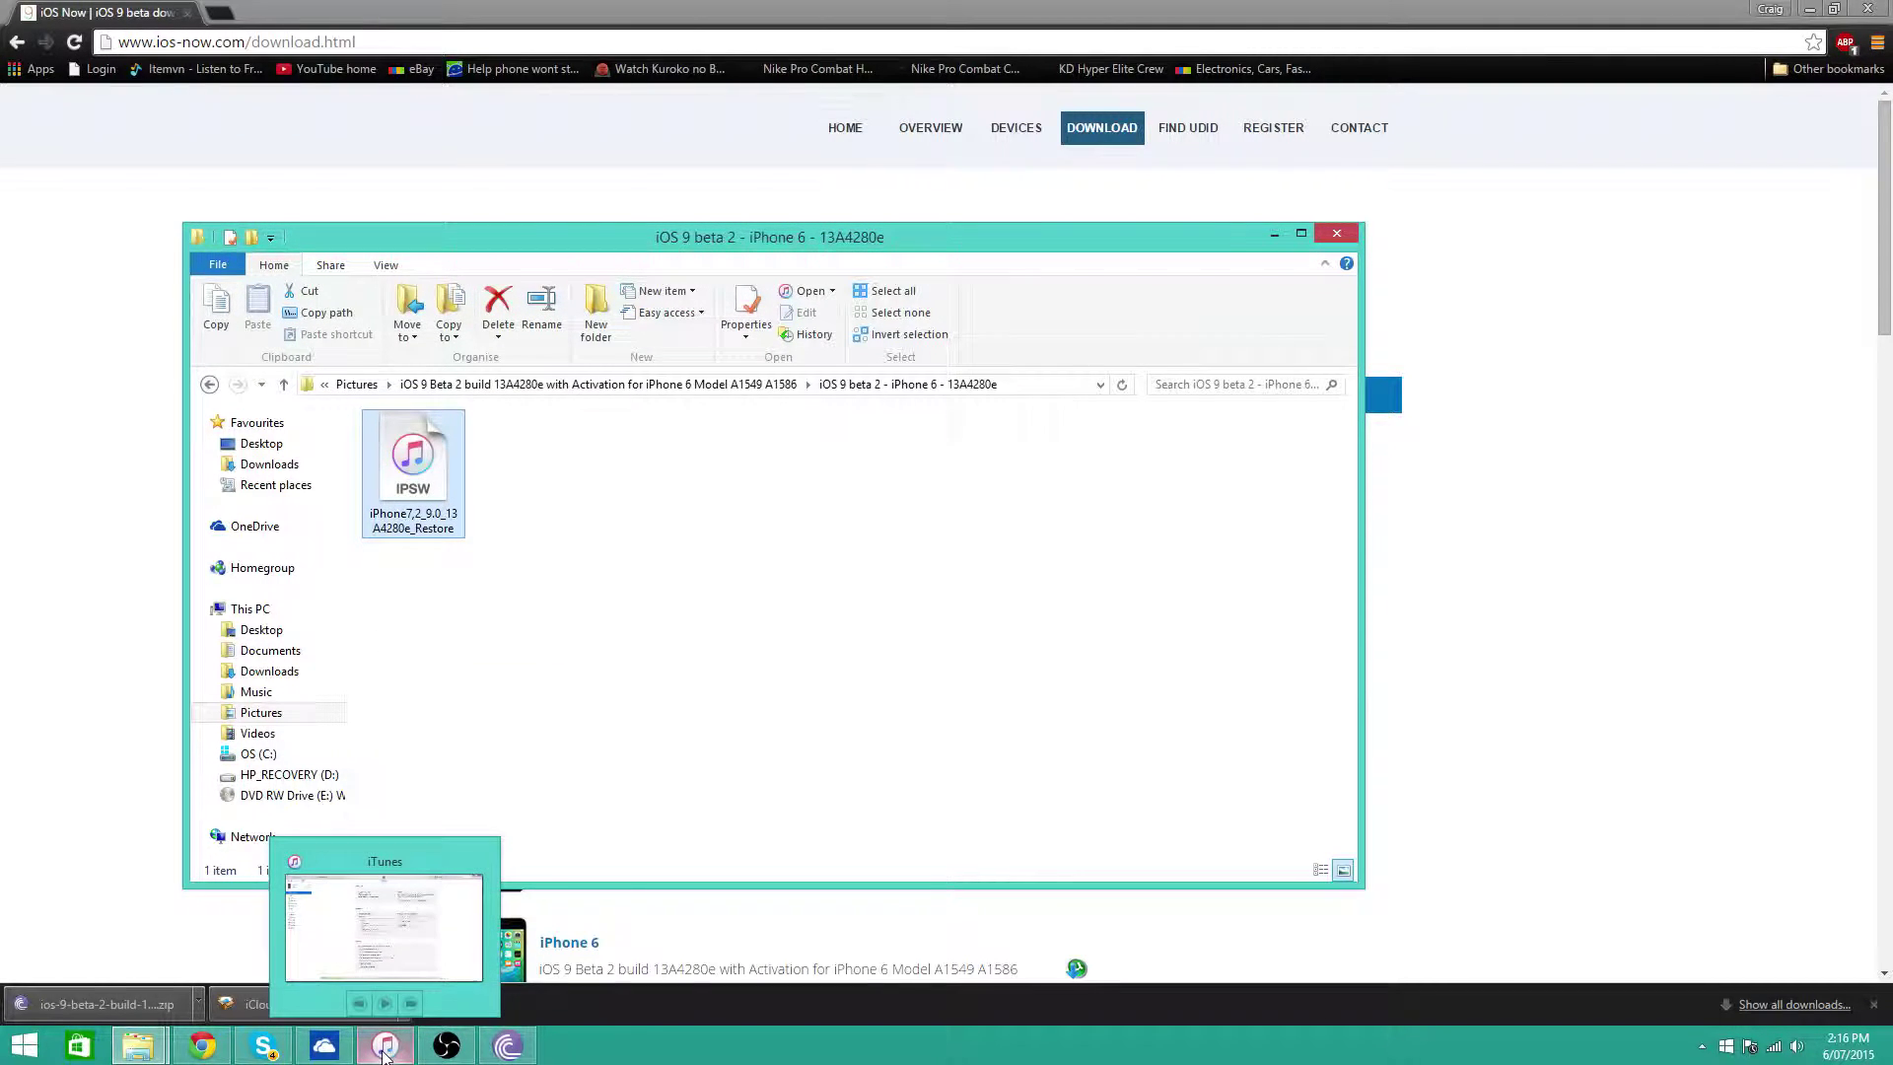
left_click(384, 1049)
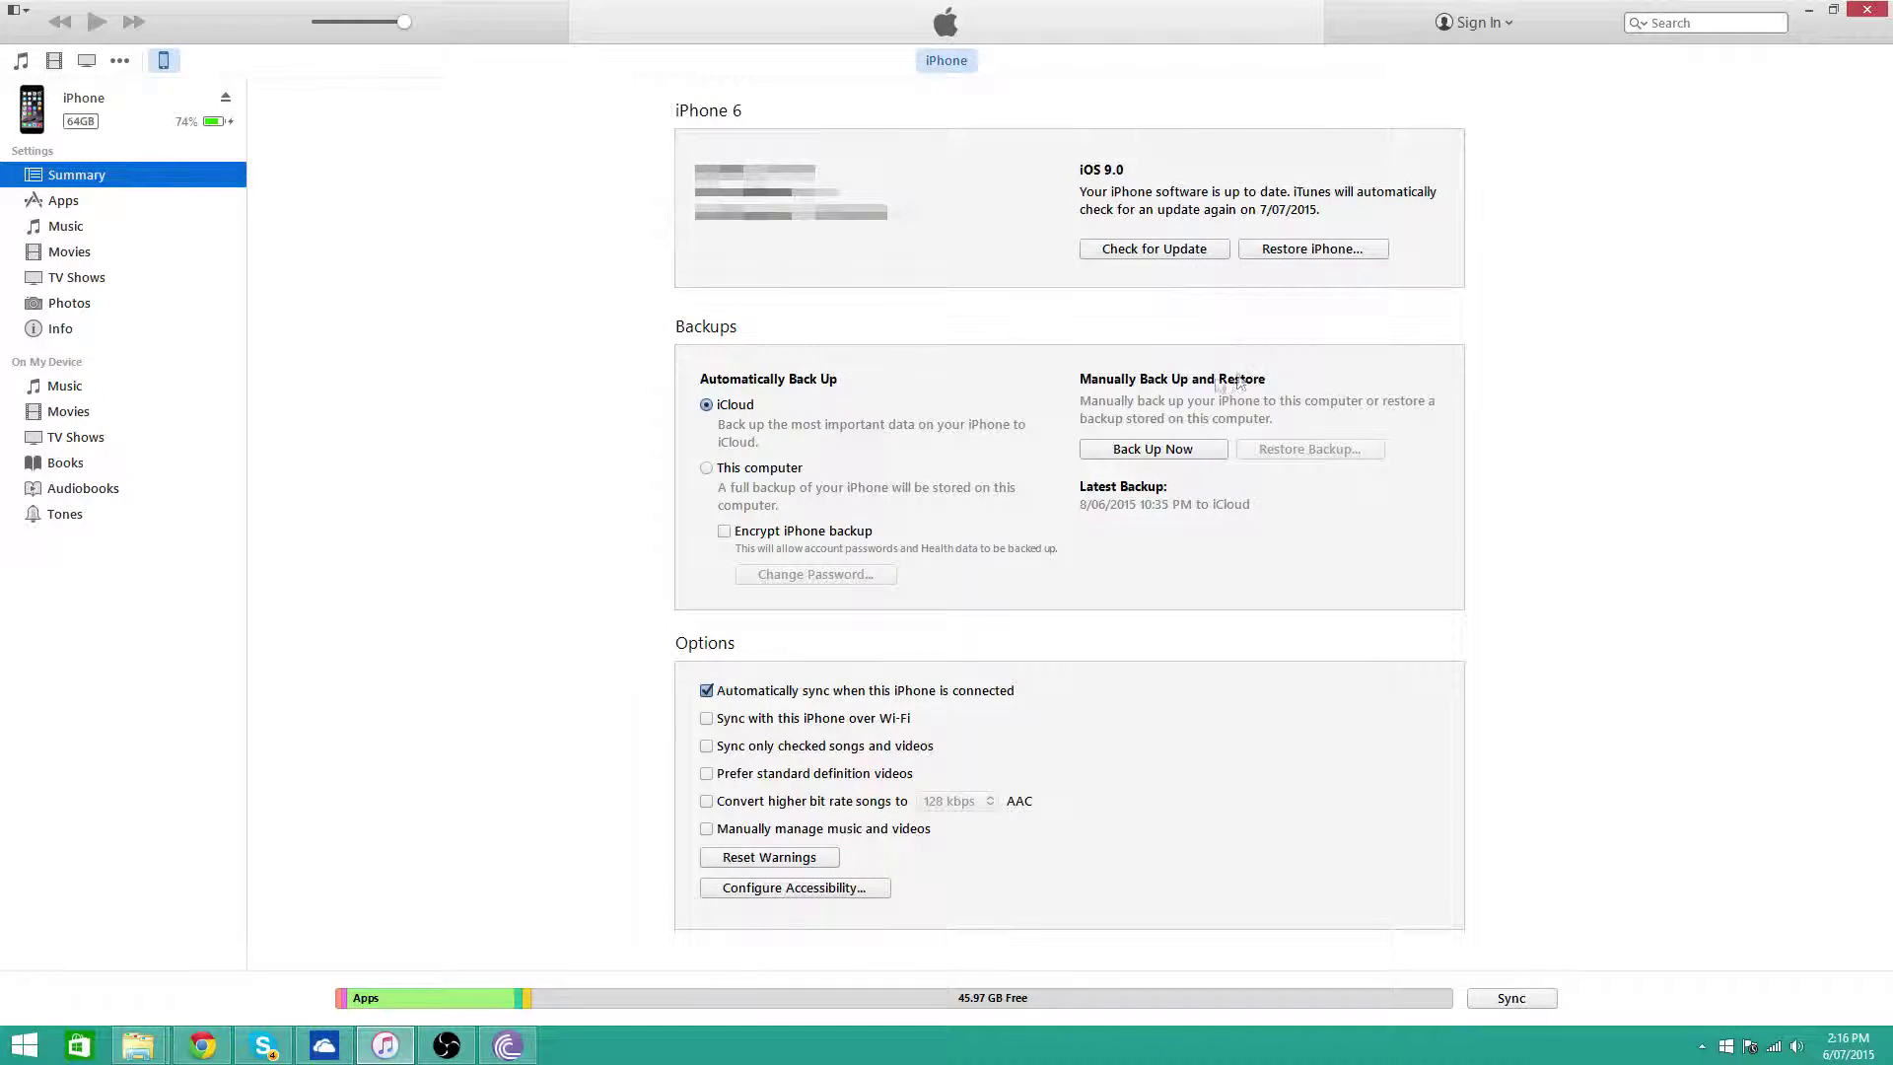
left_click(1164, 246, "shift")
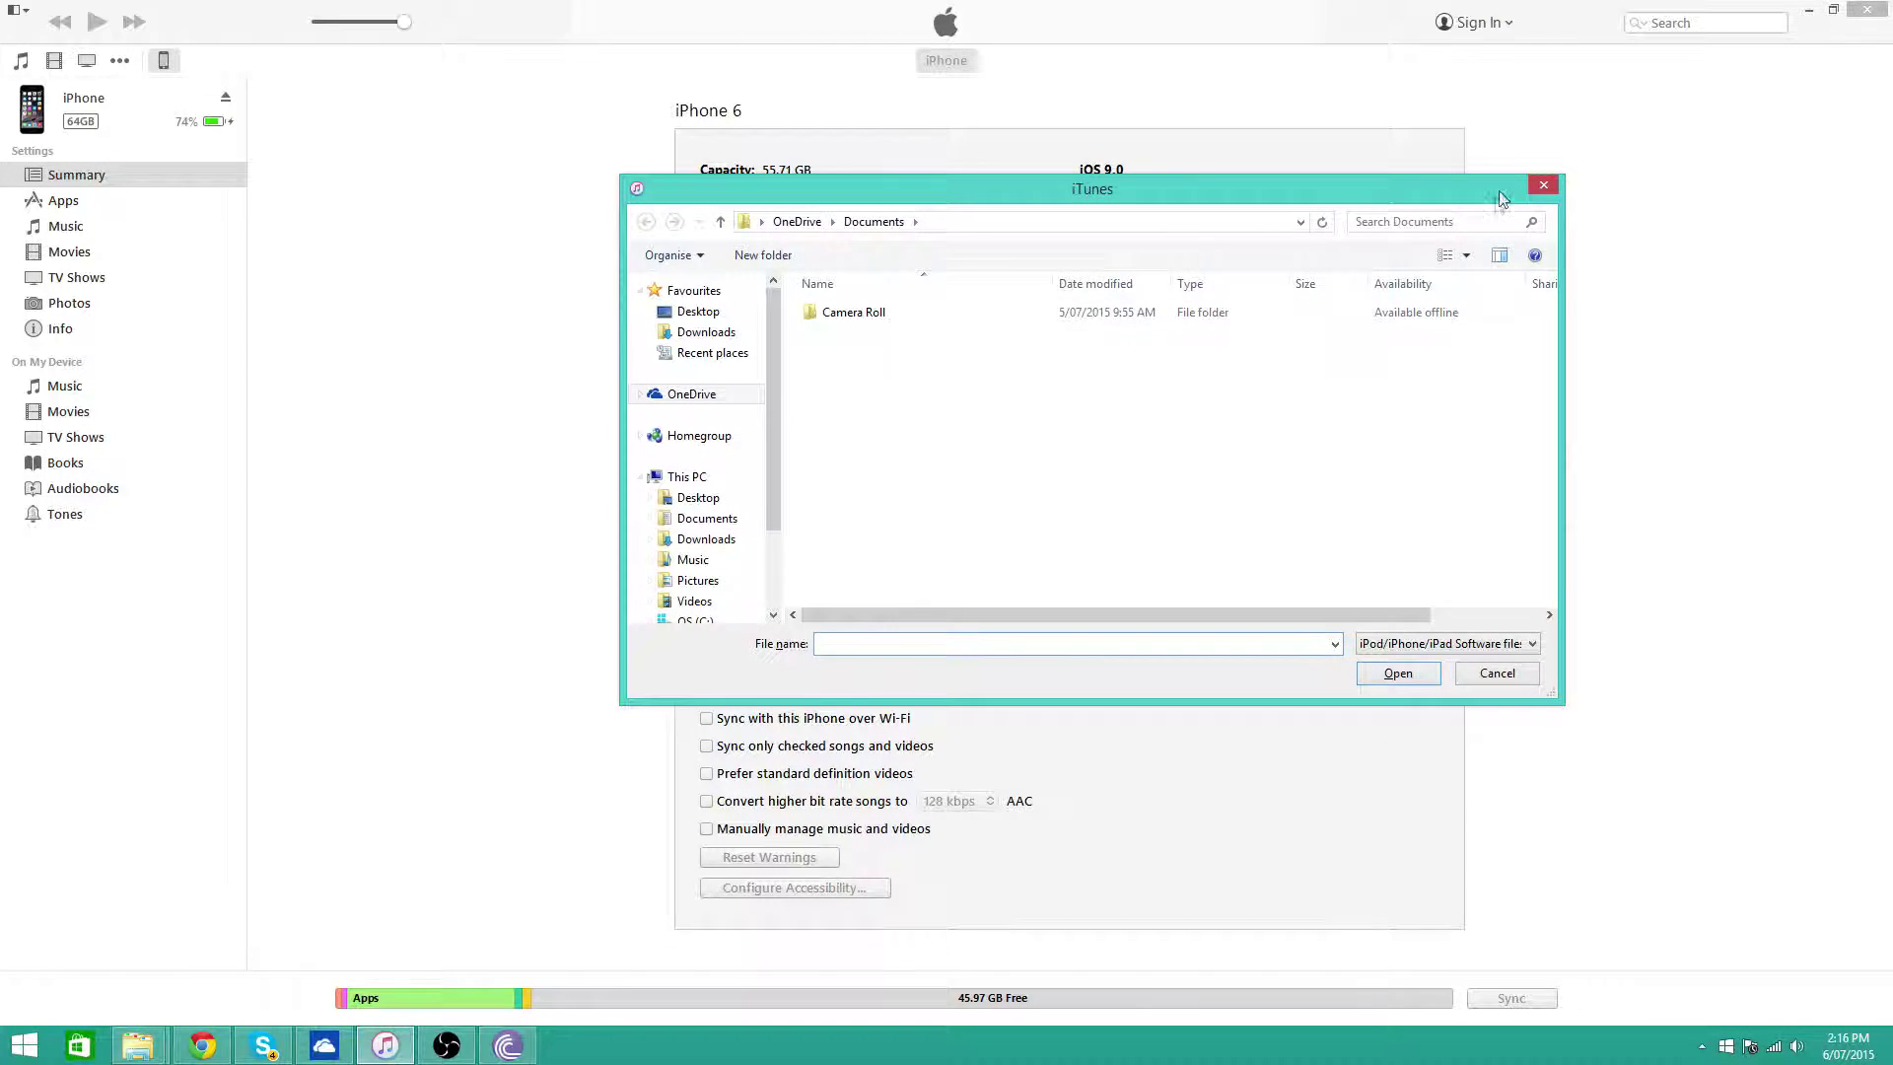
left_click_drag(1463, 200, 1234, 368)
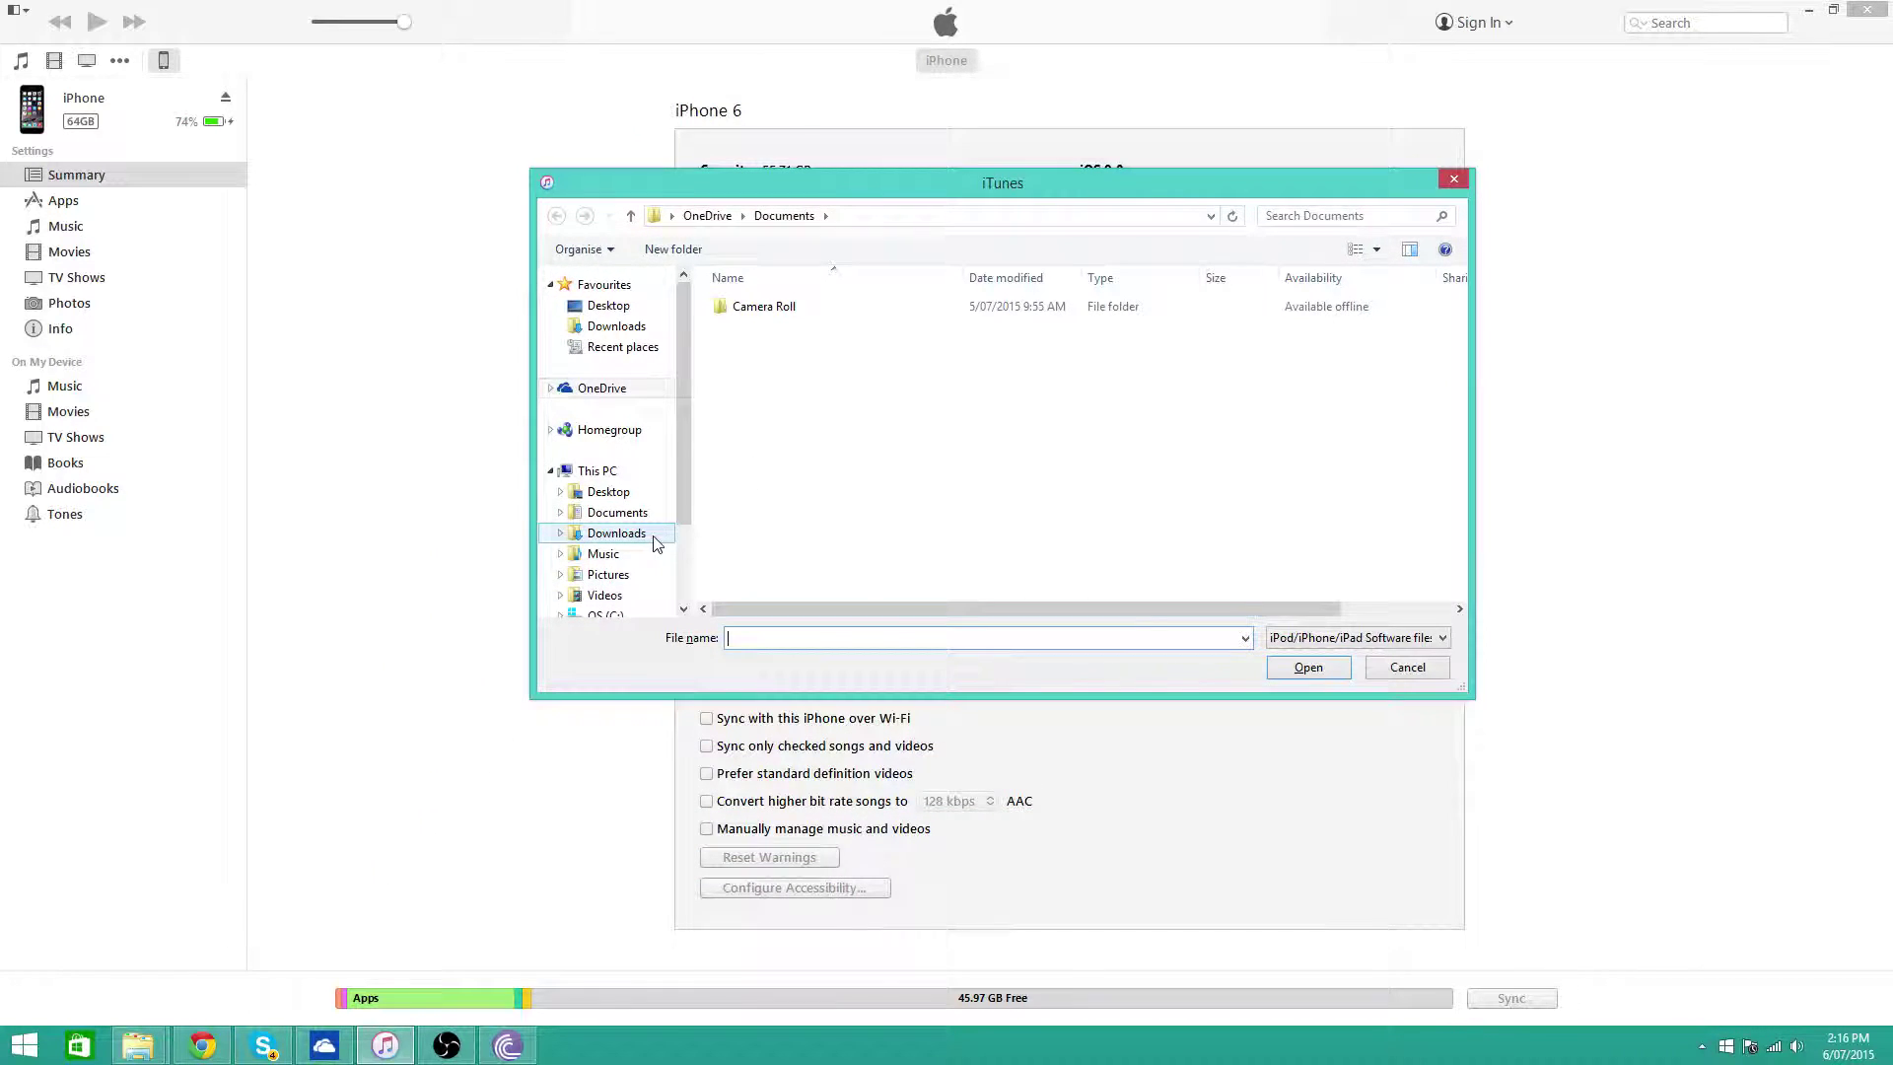
Choose iPhone7,2_9.0_13A4280e_Restore through the iOS 9 Beta 2 shortcut in Downloads as the update file and confirm the update.
left_click(656, 542)
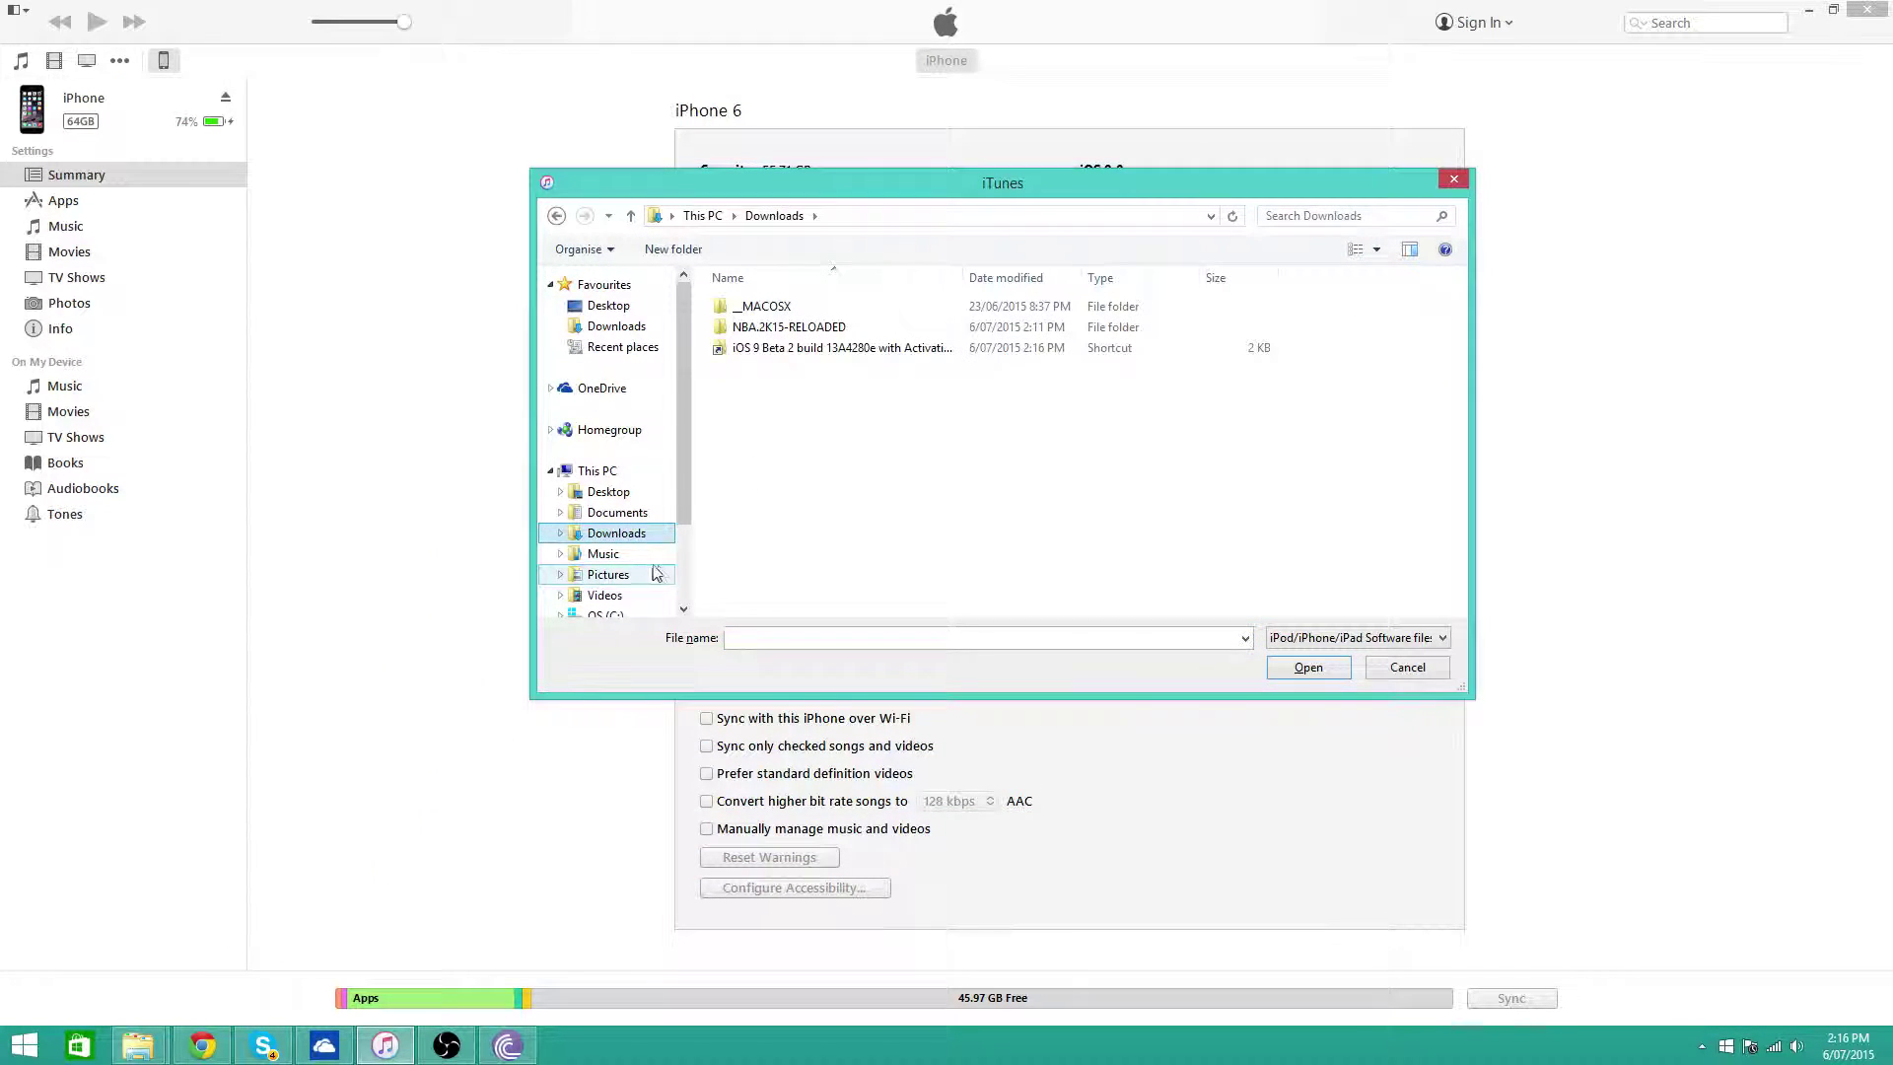
double_click(826, 365)
double_click(760, 350)
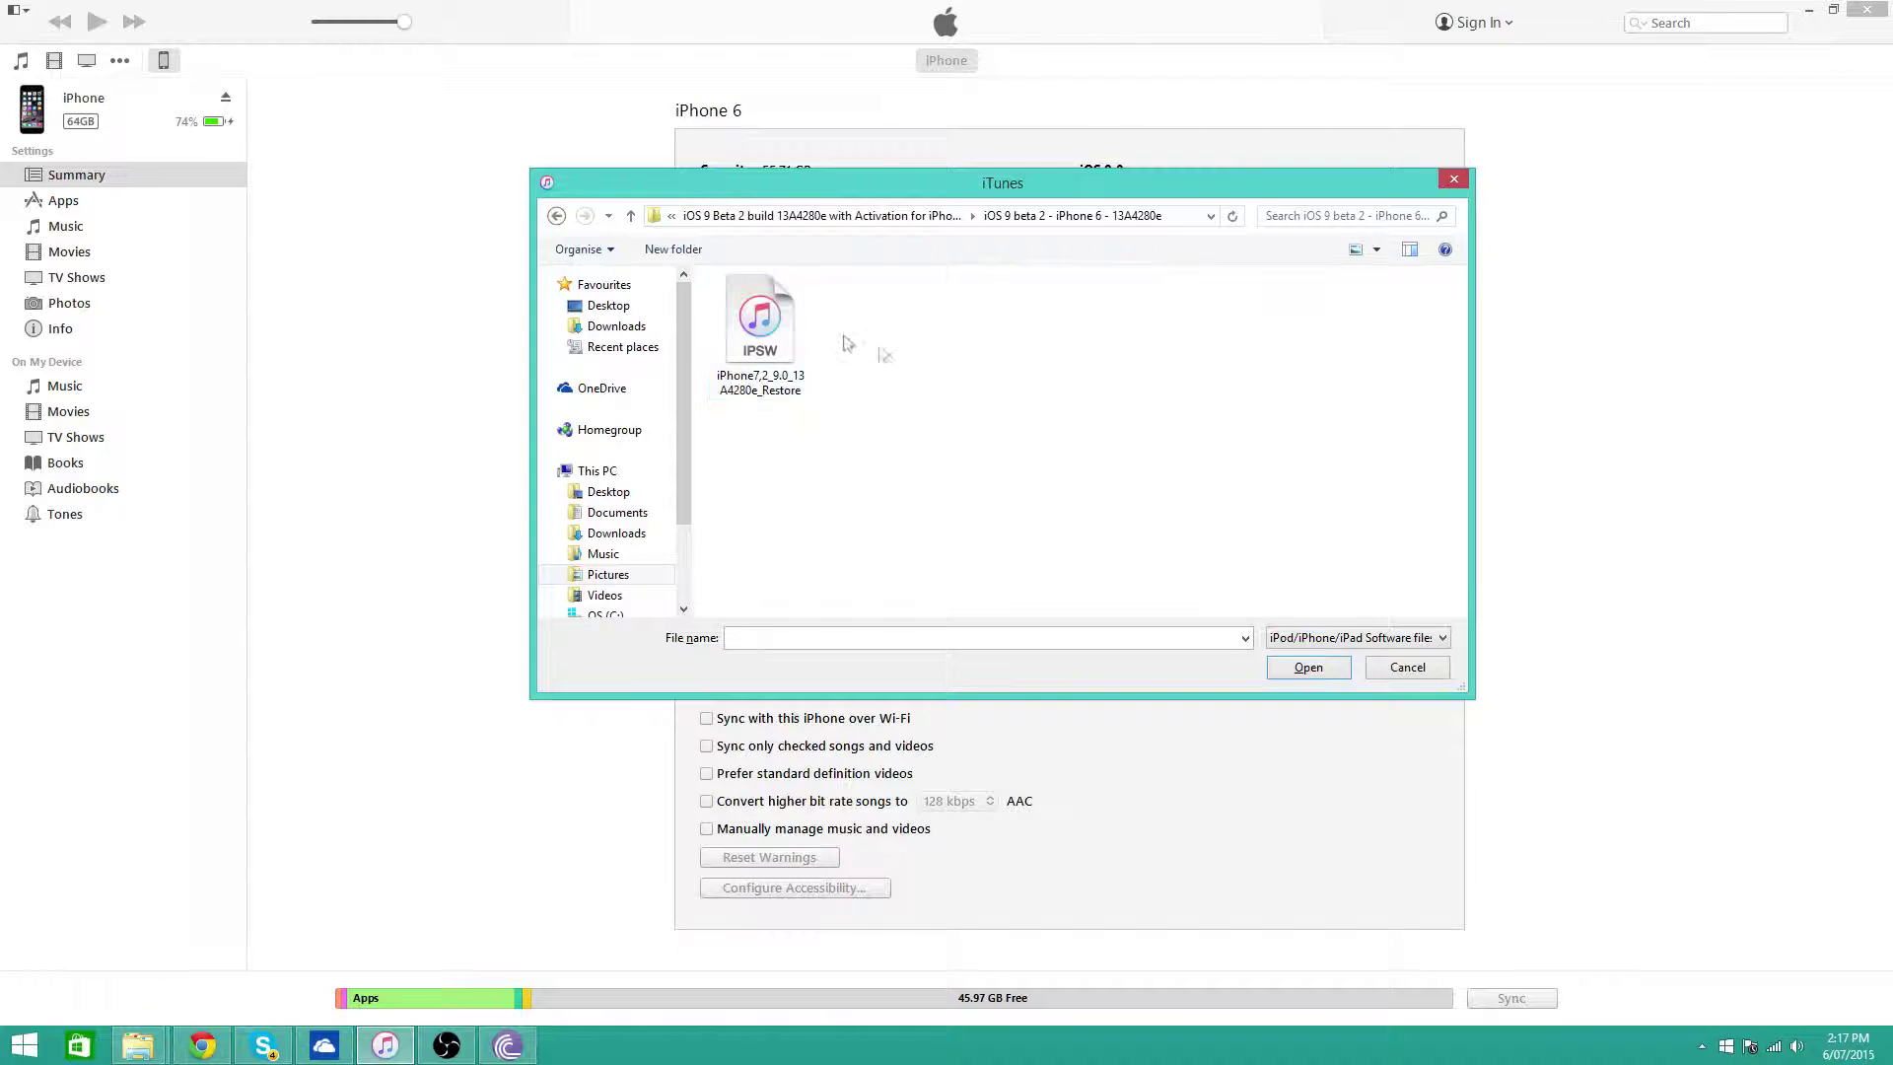
left_click(776, 393)
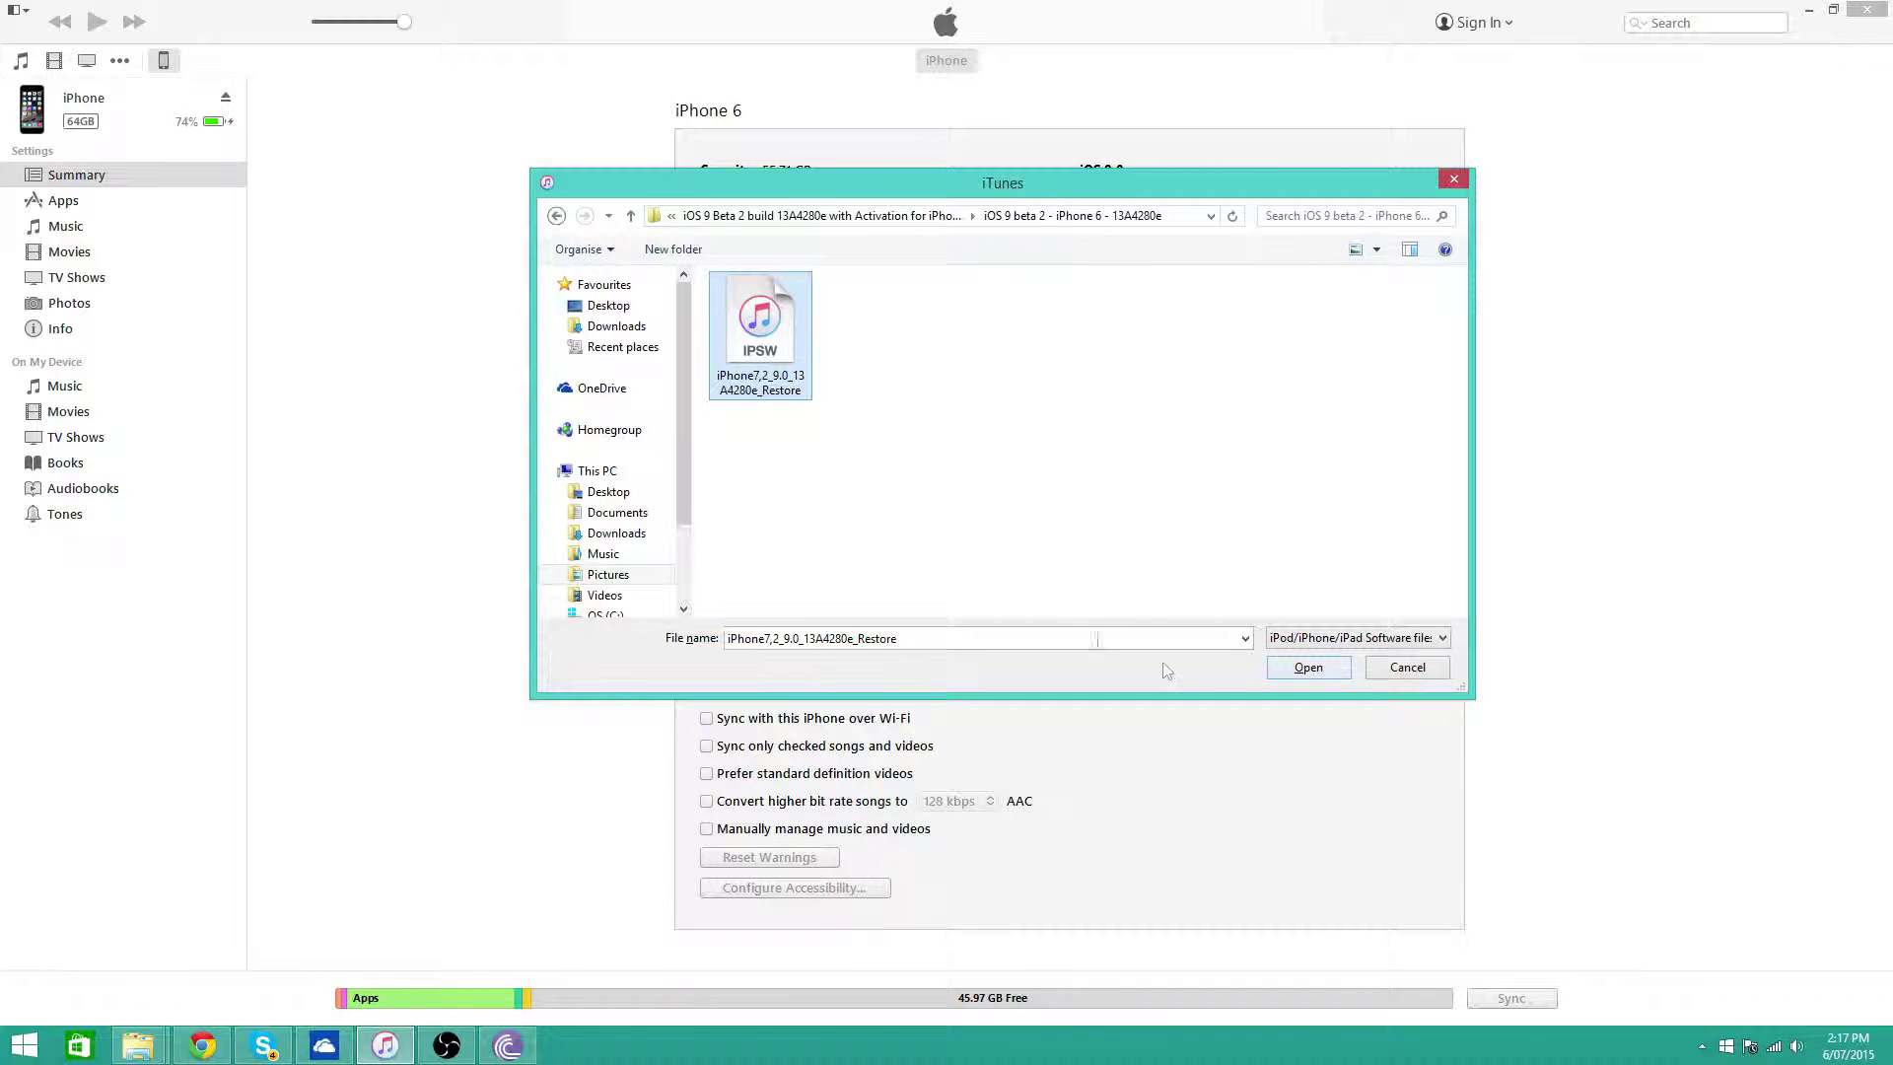
left_click(1308, 669)
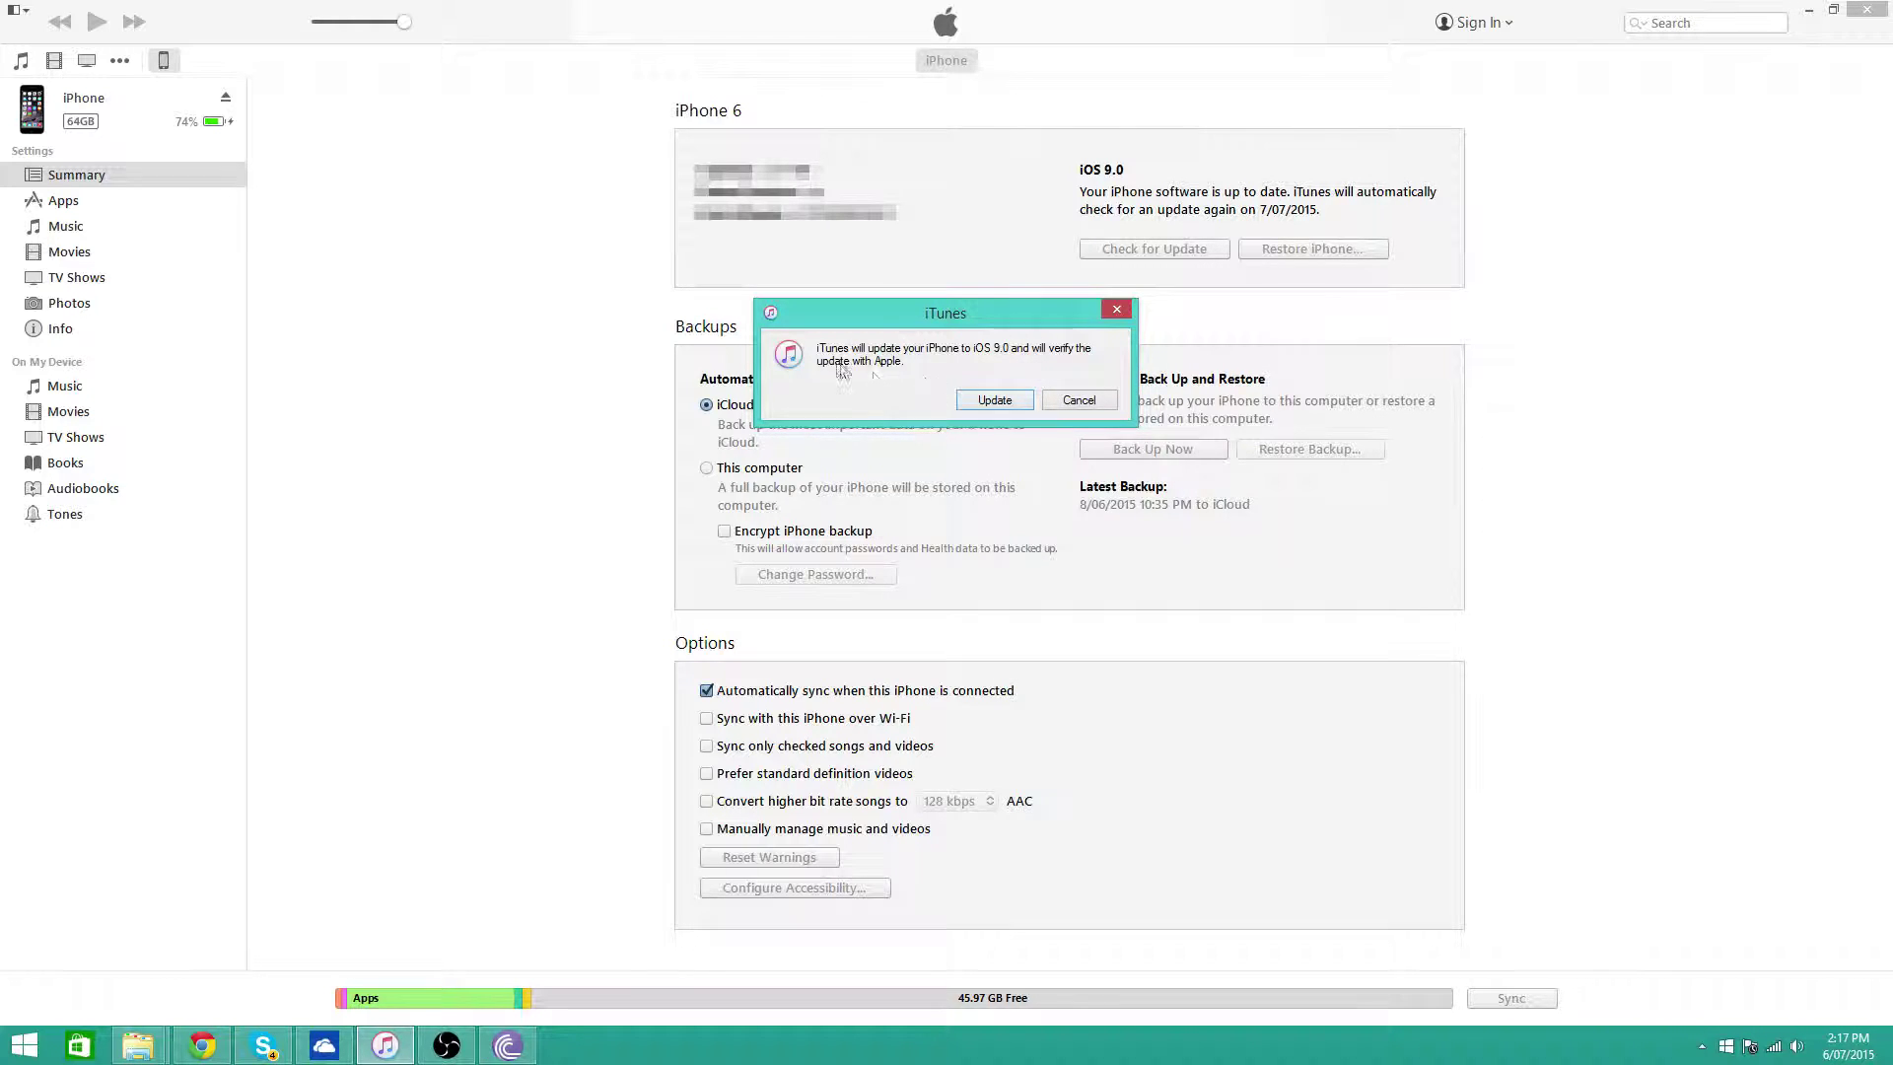
left_click(995, 401)
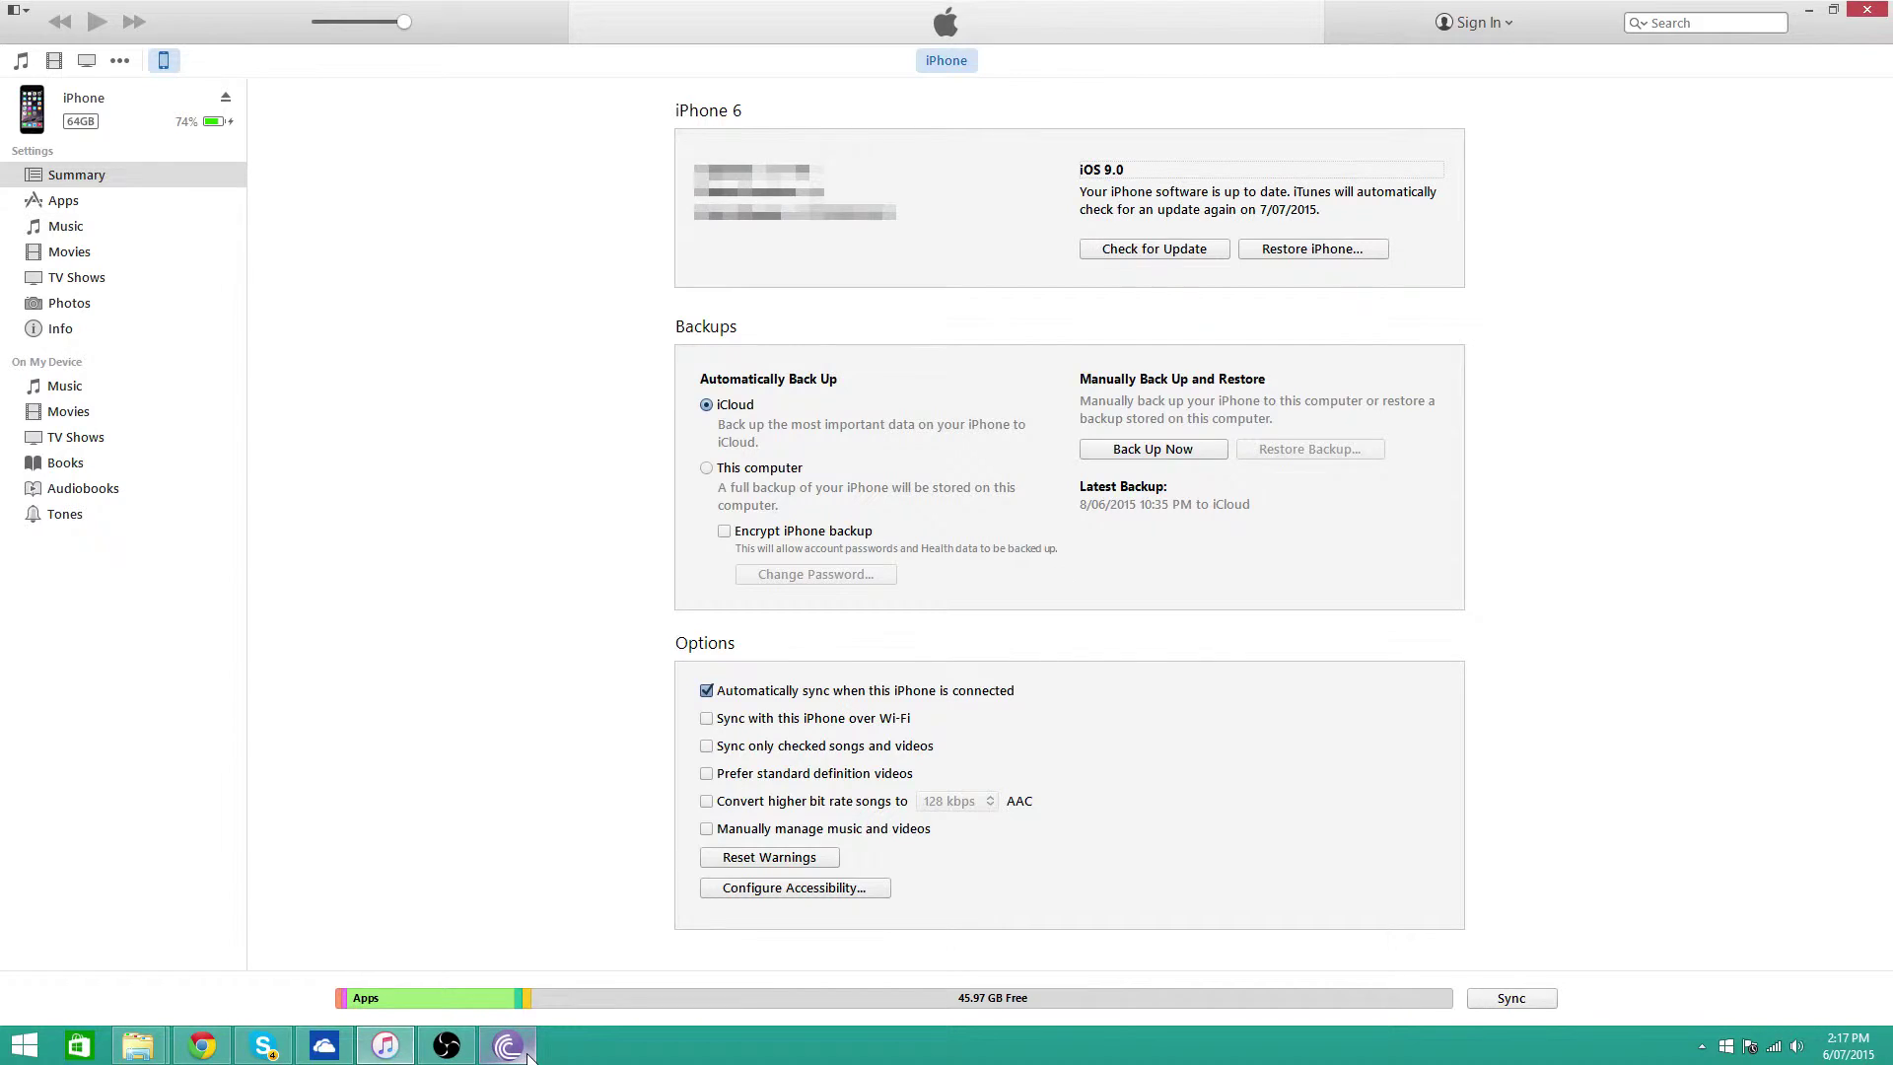
mouse_move(530, 1055)
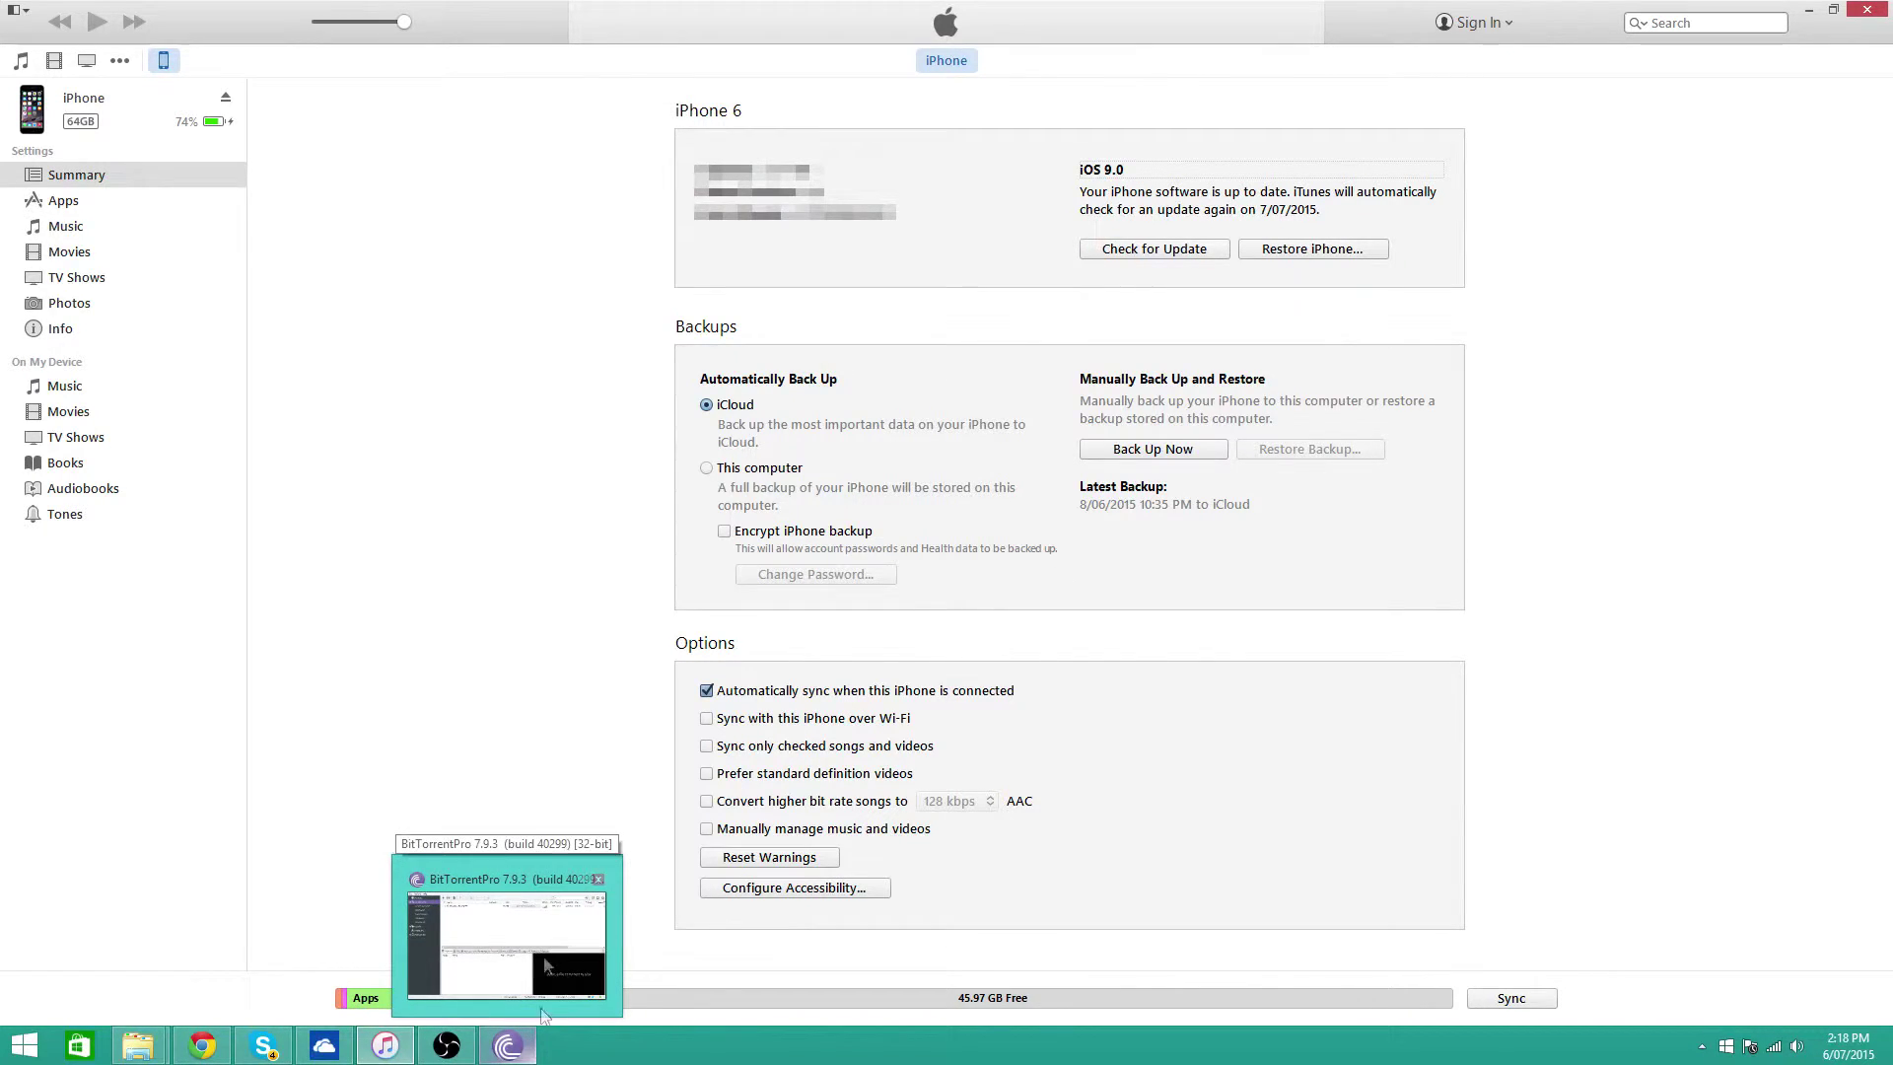